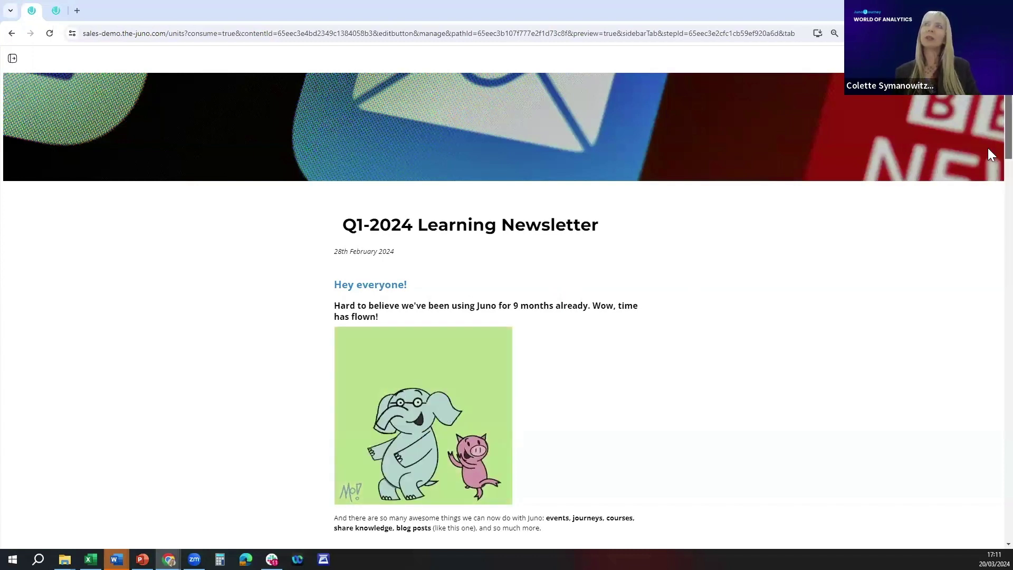
Scroll the newsletter down to the Top Training Department donut chart, led by Sales at 102.
scroll(988, 150, down, 5)
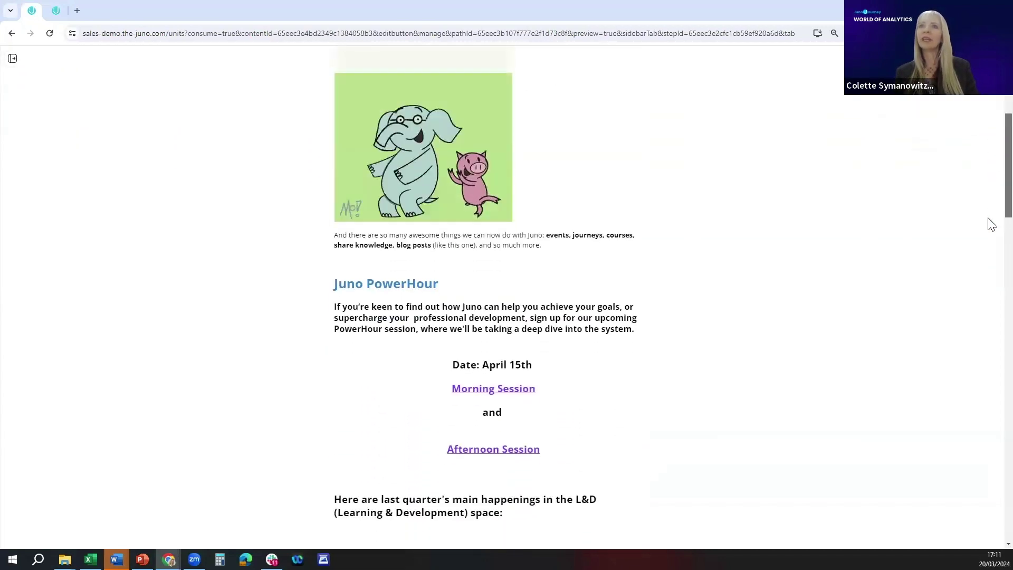
scroll(991, 225, down, 4)
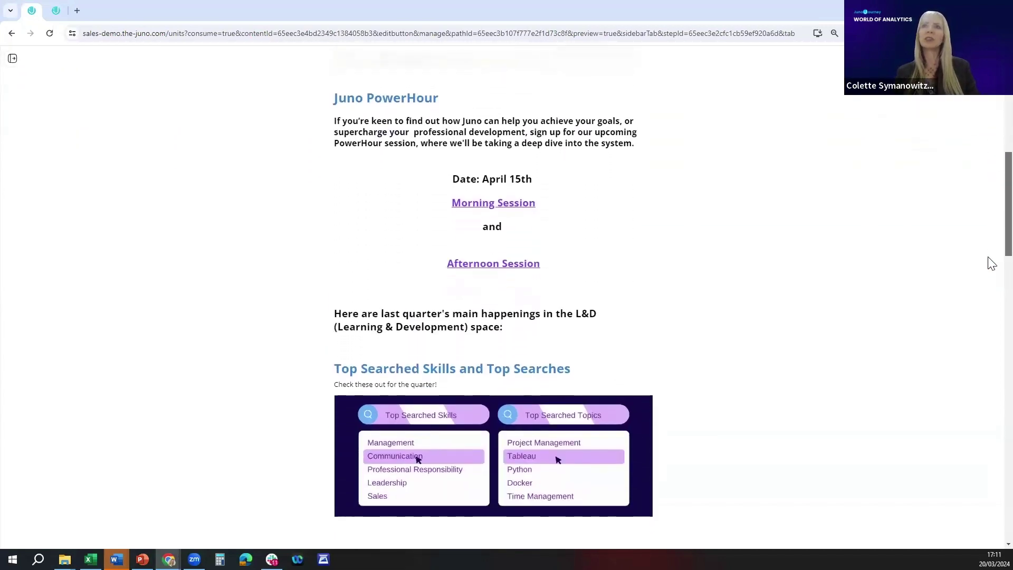
scroll(992, 264, down, 4)
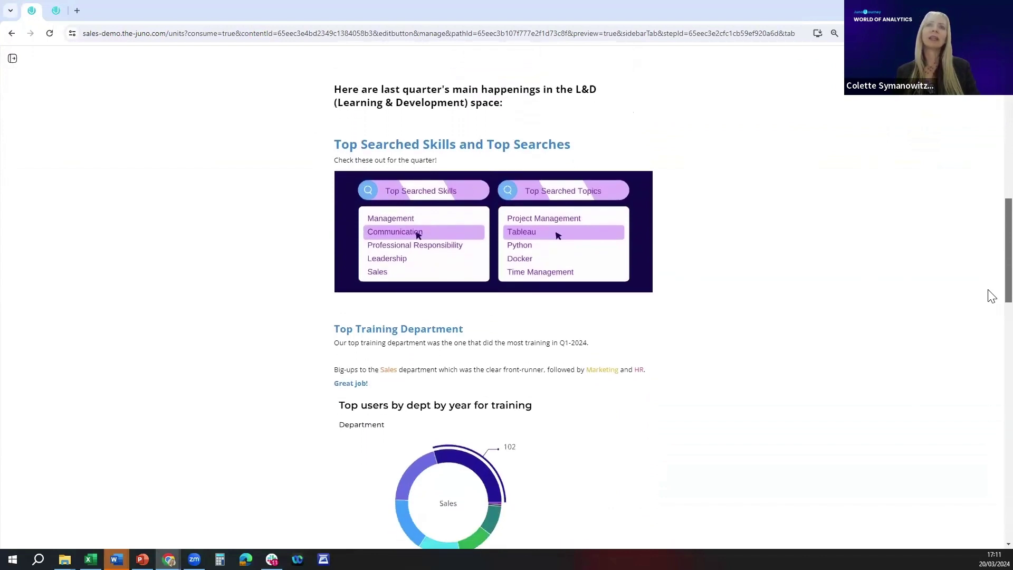
scroll(991, 295, down, 3)
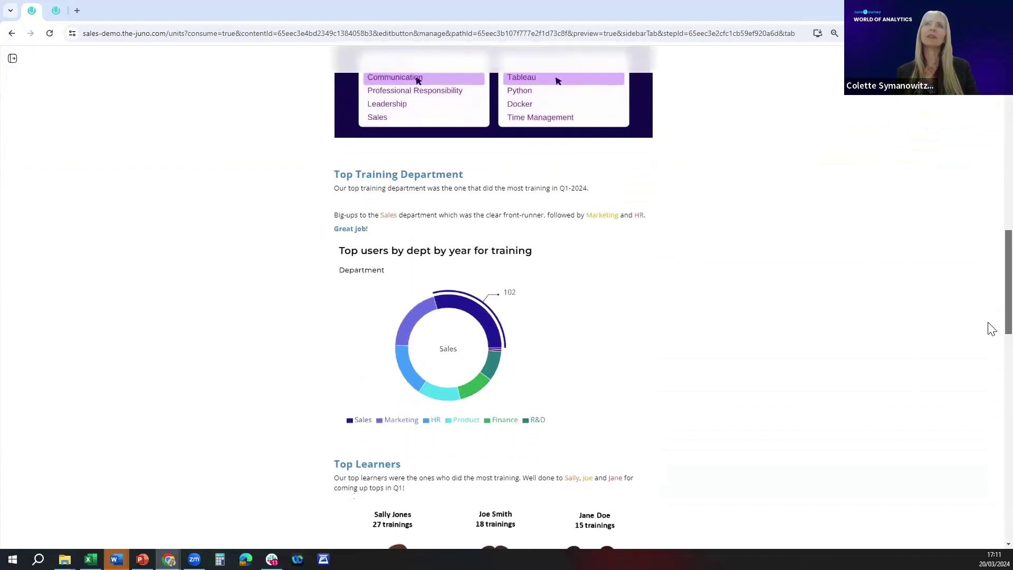
scroll(991, 338, down, 1)
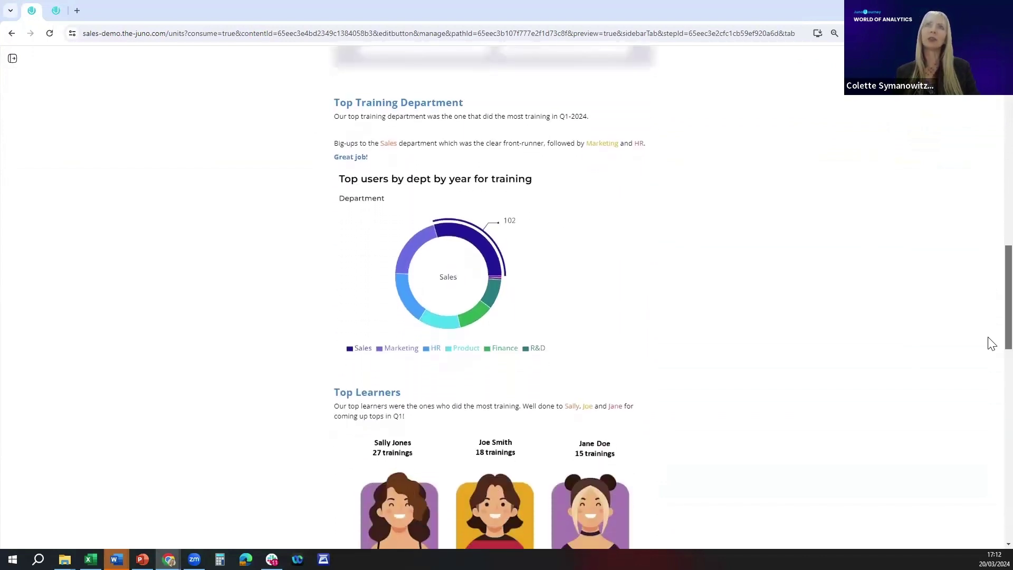
scroll(991, 343, down, 1)
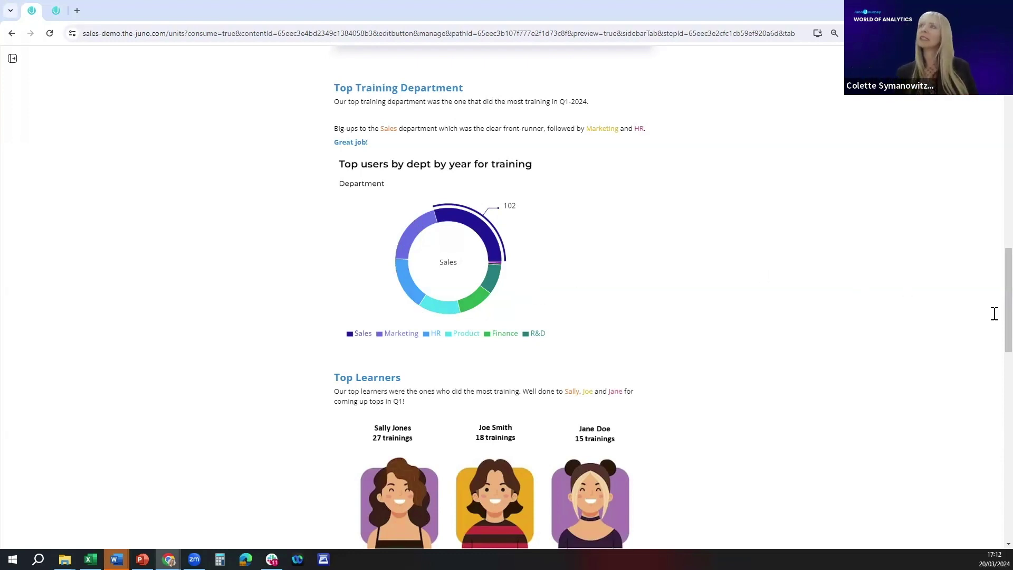
Switch to the Analytics admin dashboard showing 12 months of active users (23 unique).
scroll(988, 332, down, 2)
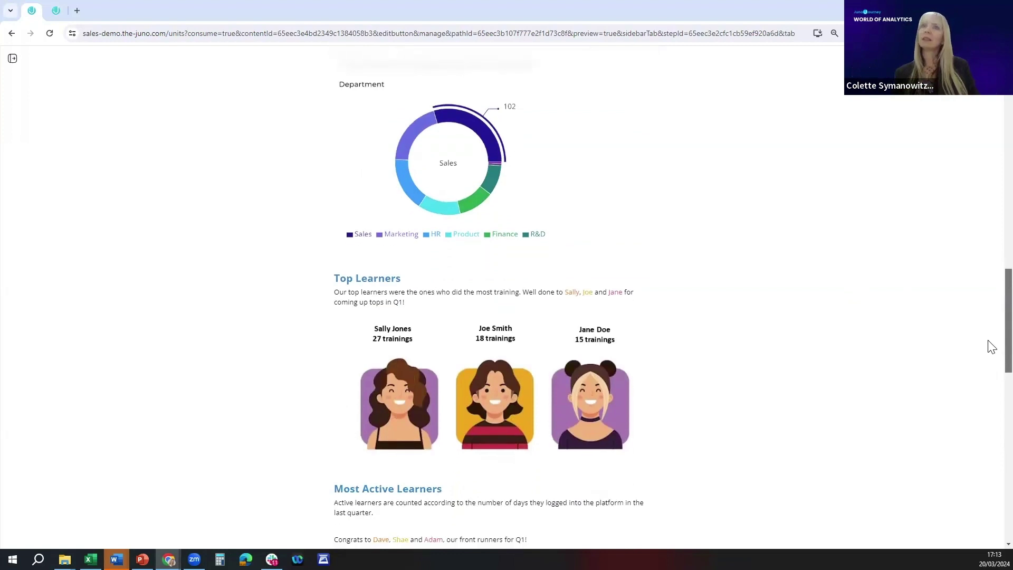
scroll(990, 345, up, 1)
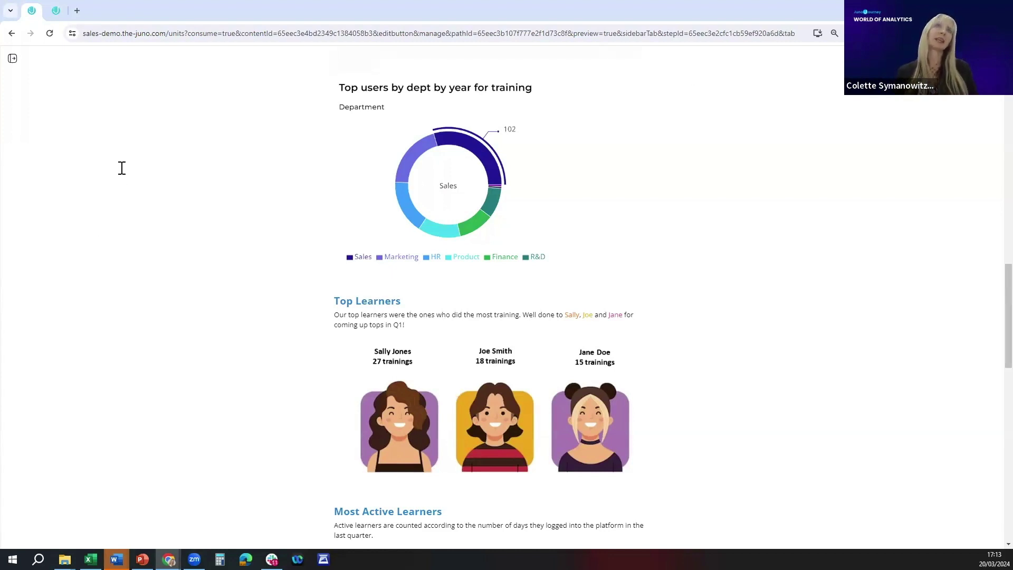
click(56, 10)
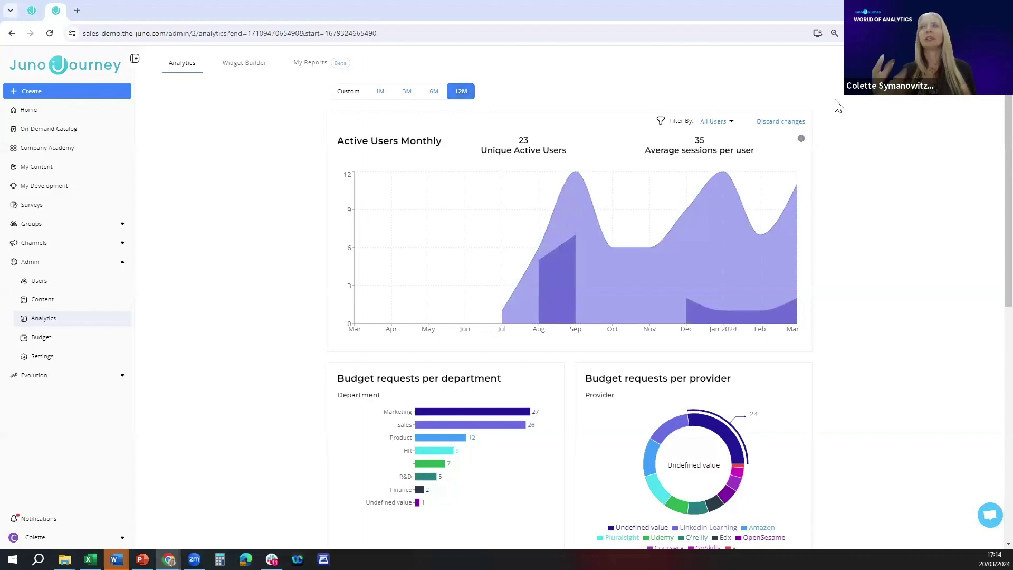
scroll(991, 143, down, 5)
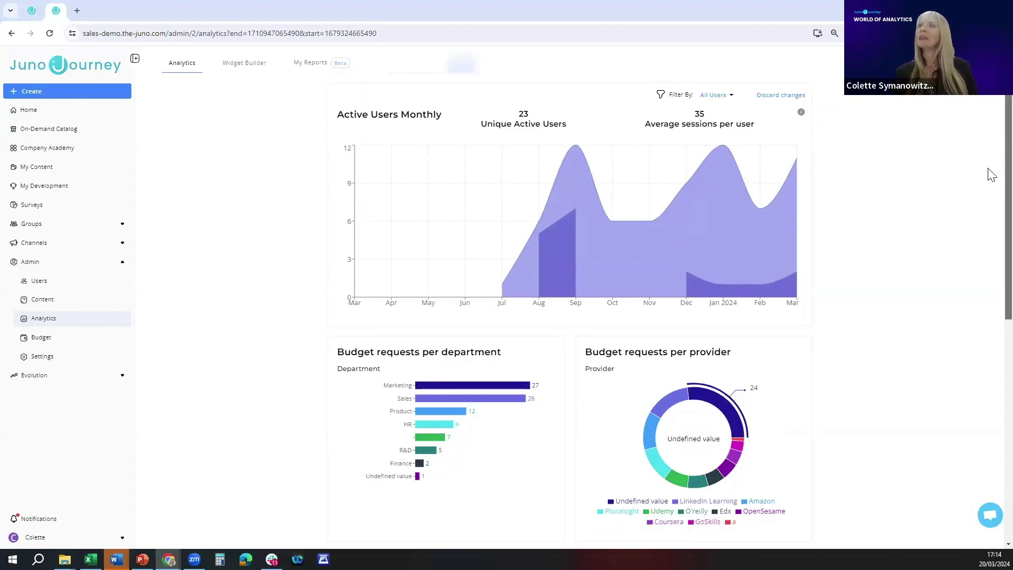
scroll(990, 326, down, 3)
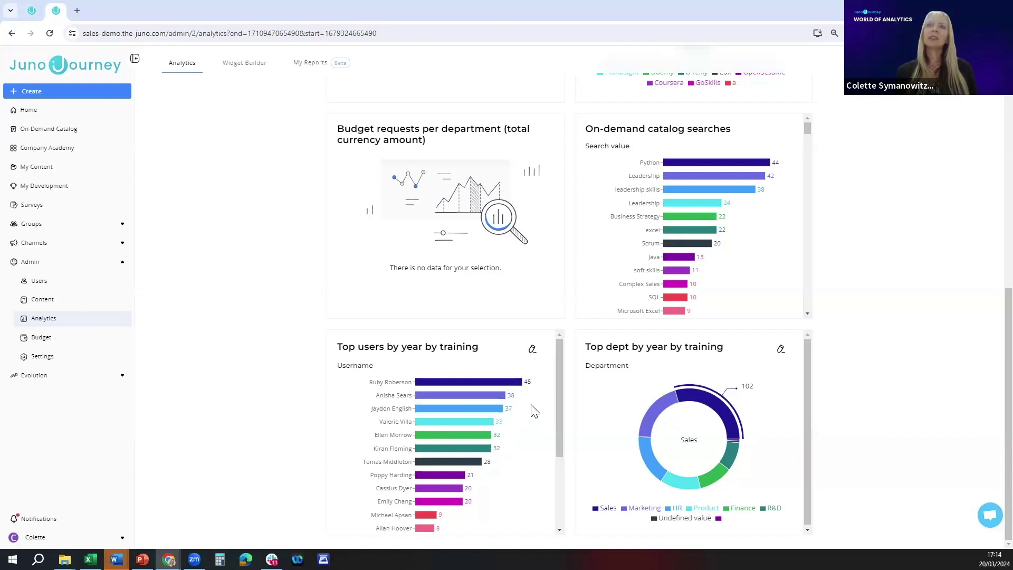
Scroll the Analytics dashboard down to the Top users by year by training chart.
mouse_move(448, 508)
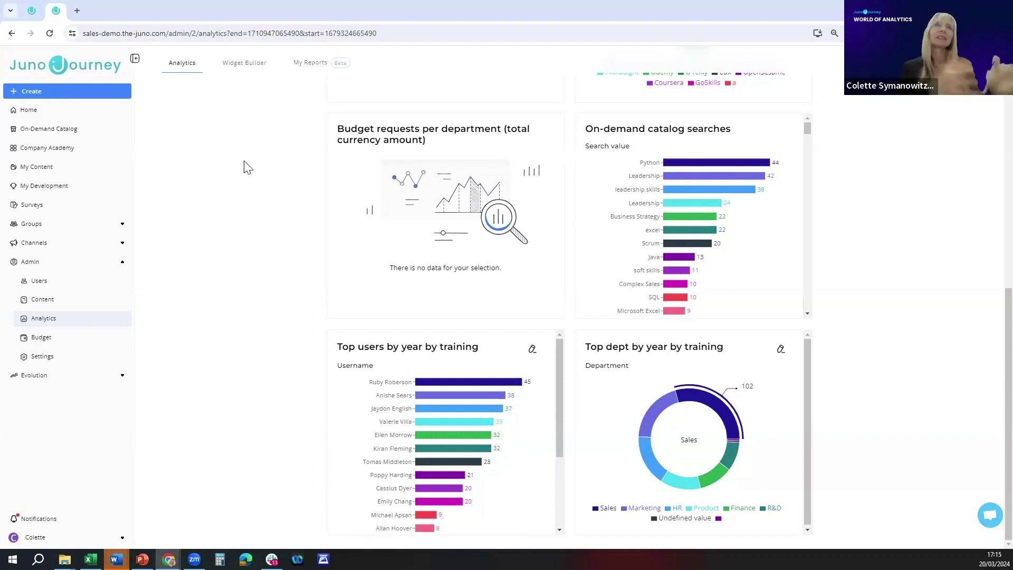
Copy the 'Top users by year by training' name from the Widget Builder list and start a new widget.
click(242, 65)
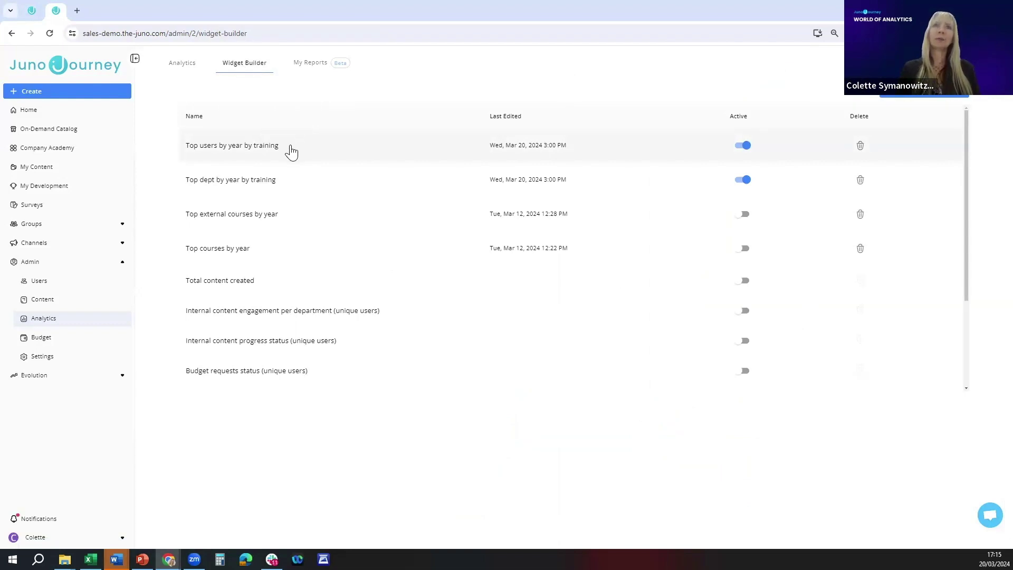
drag(291, 153, 176, 152)
key(ctrl+c)
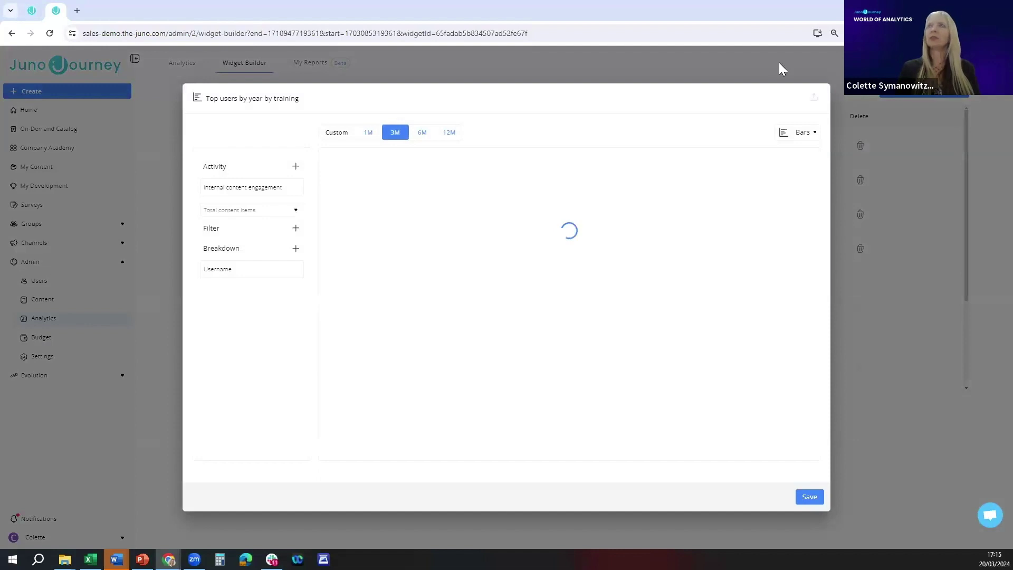
click(895, 165)
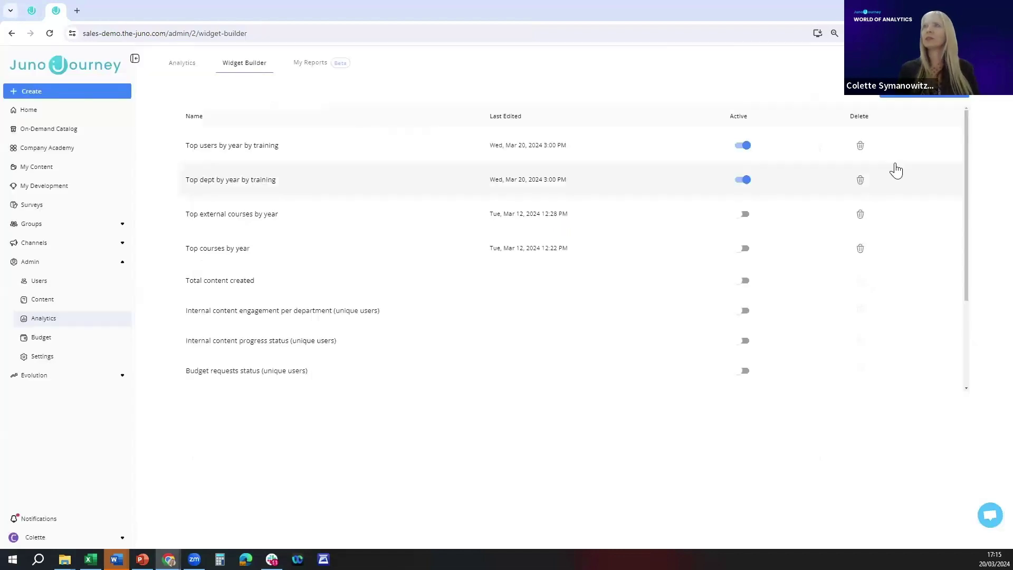
click(916, 99)
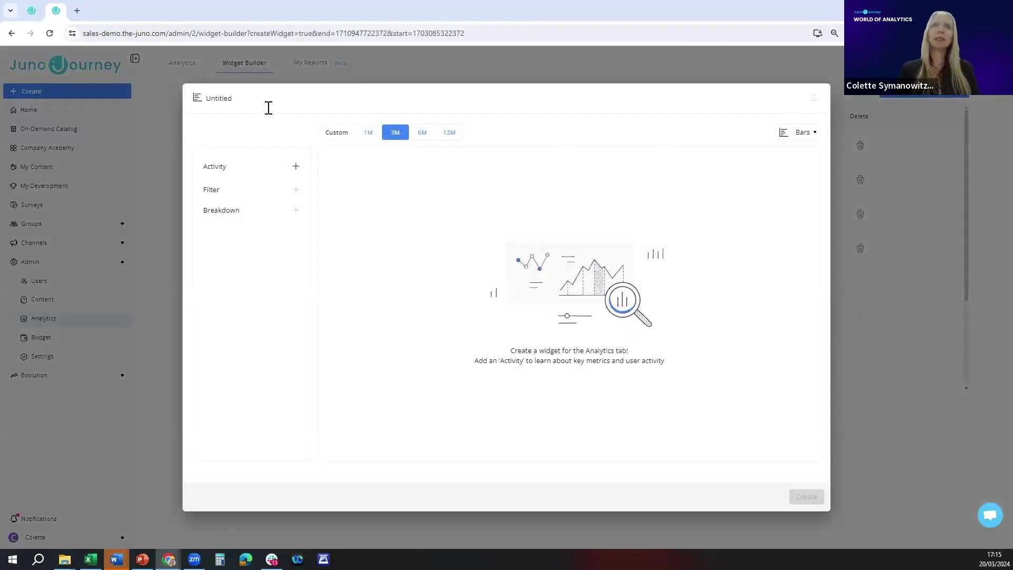
Replace the 'Untitled' title with the pasted name 'Top users by year by training'.
drag(256, 100, 190, 100)
key(ctrl+v)
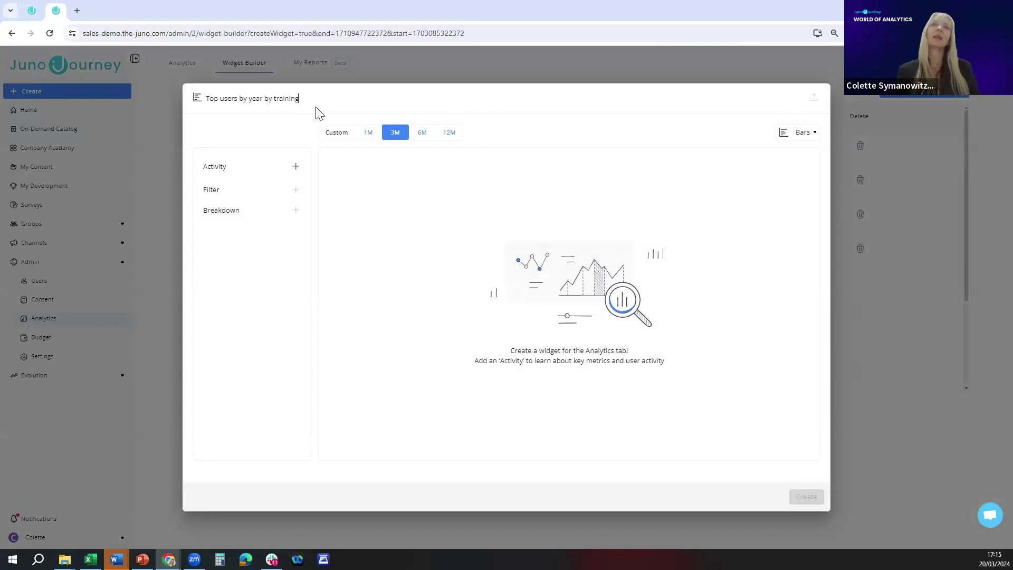
click(296, 168)
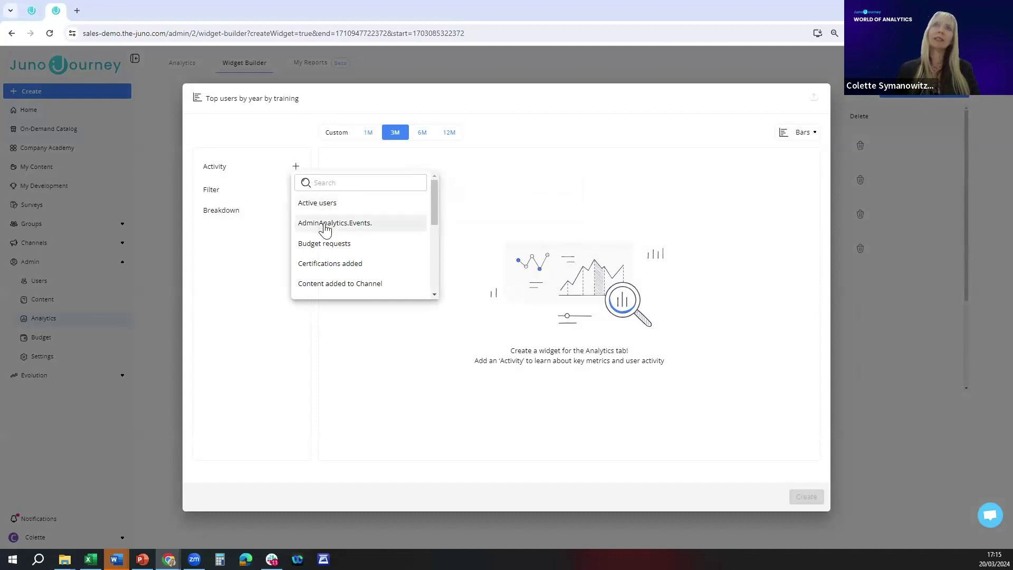
Search 'inter' and add Internal content engagement as the activity, measured by Total content items.
mouse_move(326, 248)
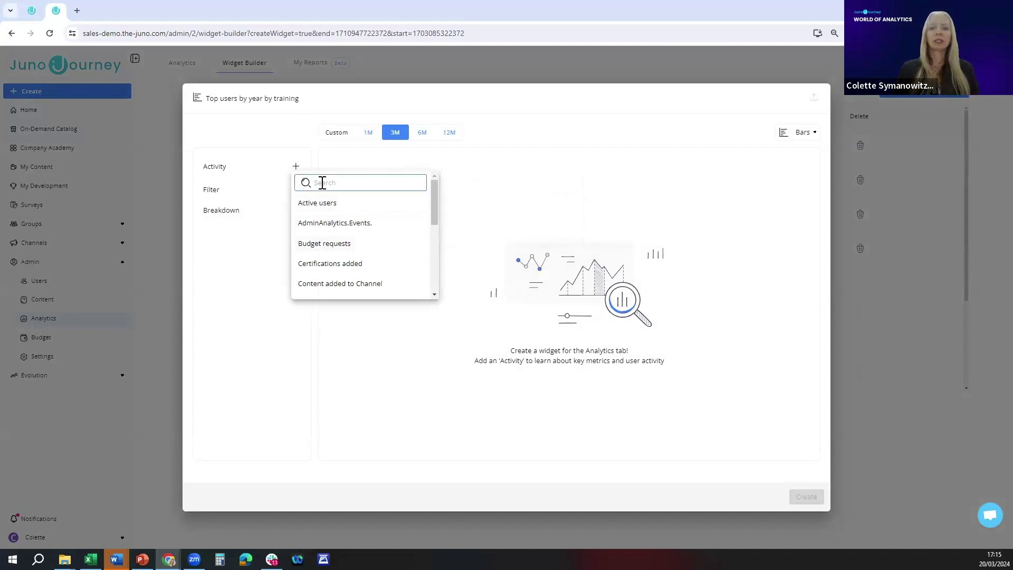
text(inter)
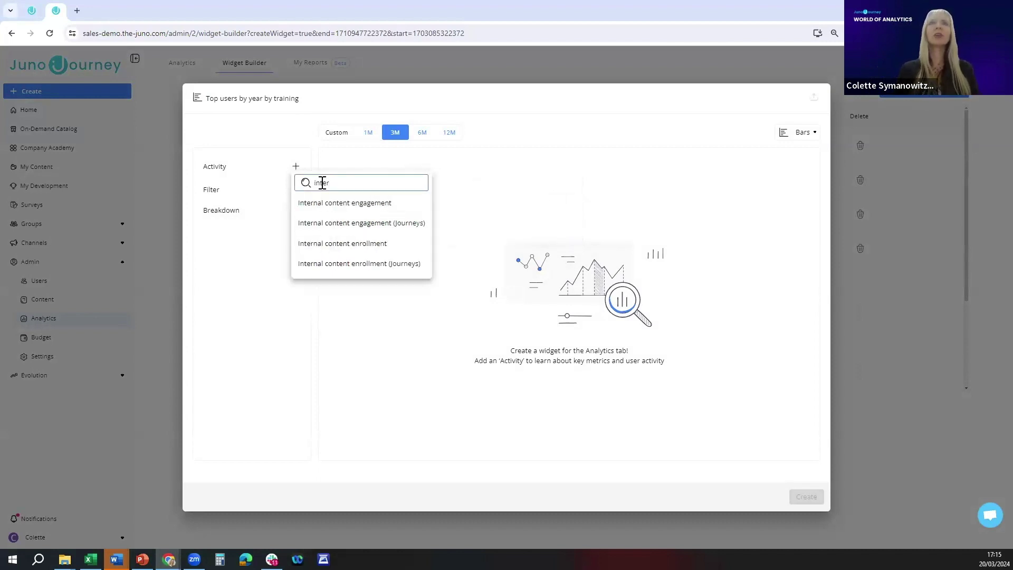
mouse_move(339, 224)
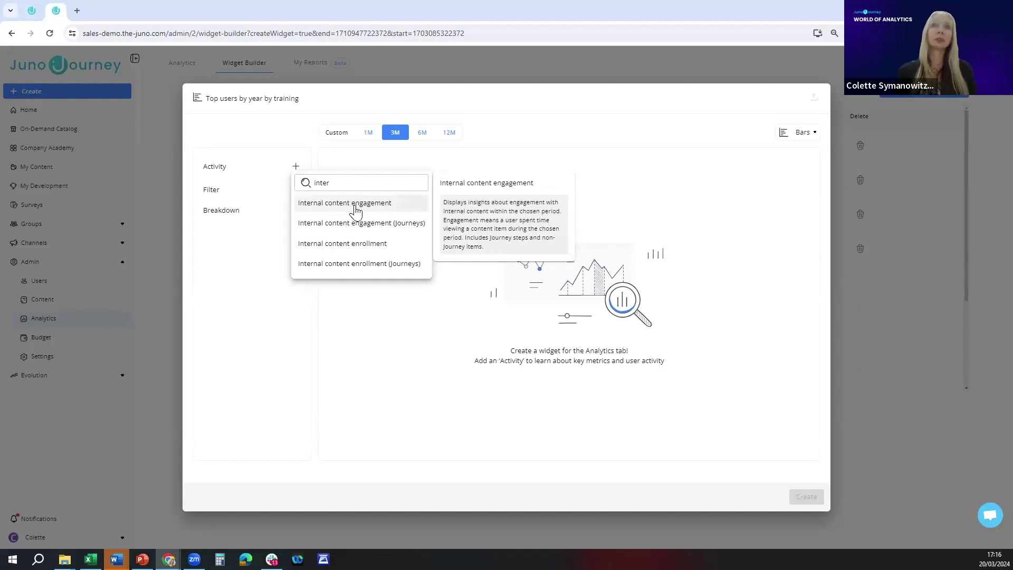
click(355, 203)
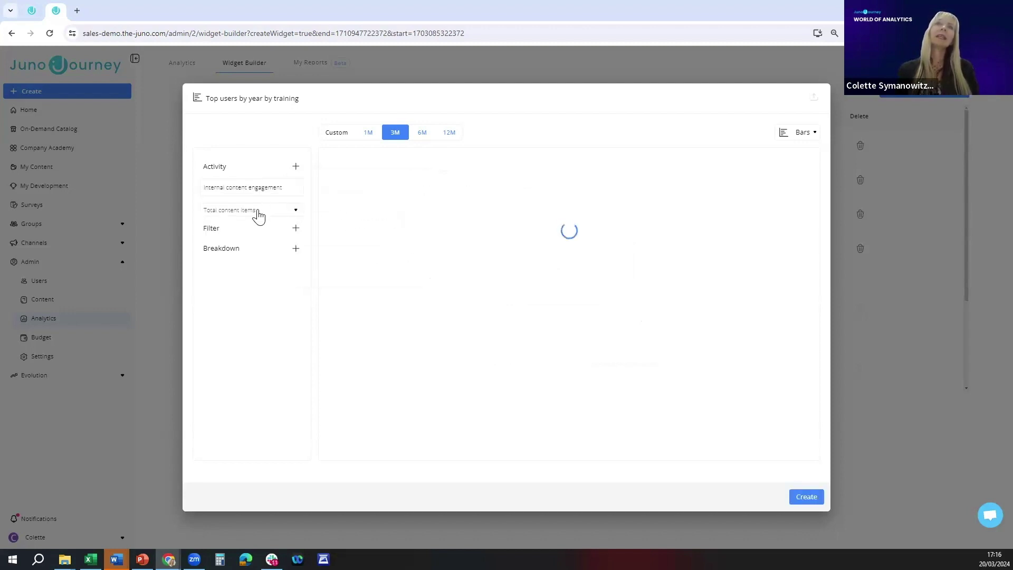
click(295, 211)
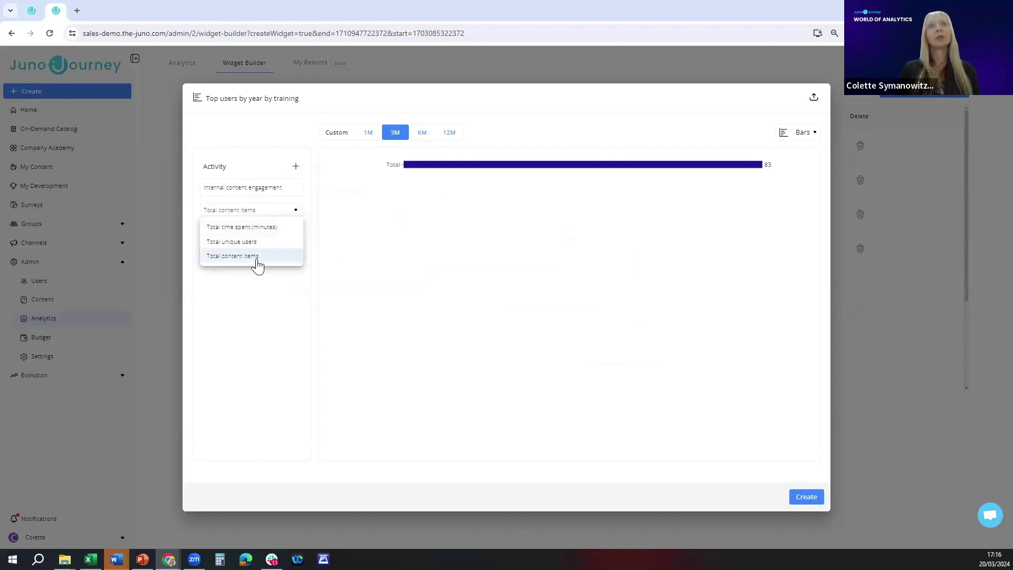
Keep Total content items as the metric and set the range to 12M, raising the total to 347.
click(257, 257)
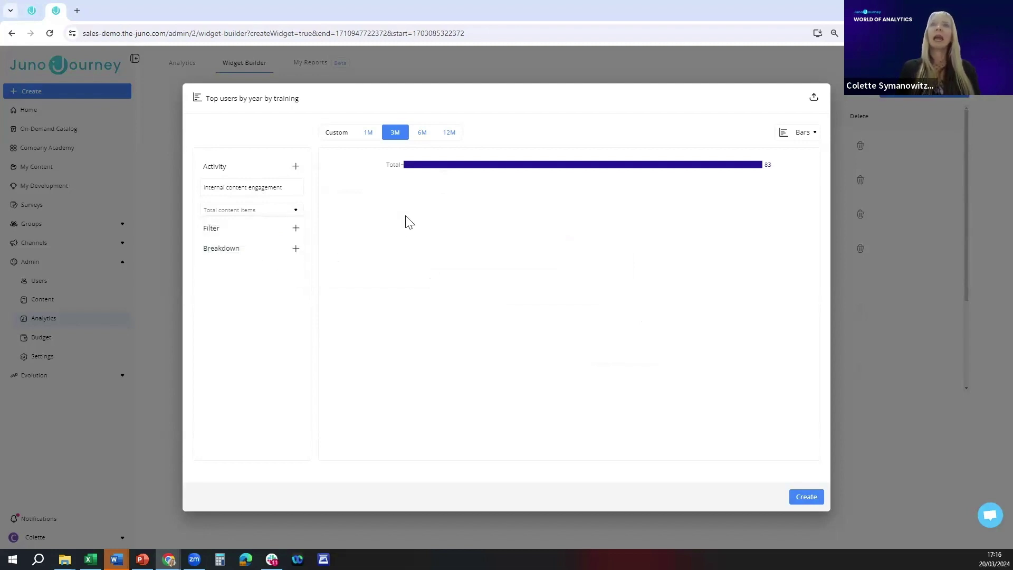
click(446, 135)
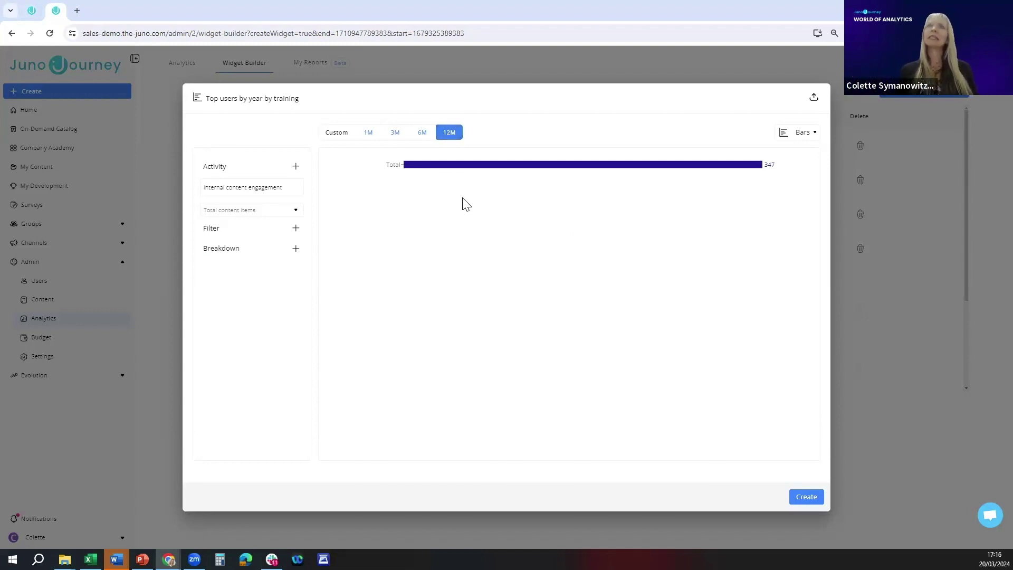
mouse_move(755, 165)
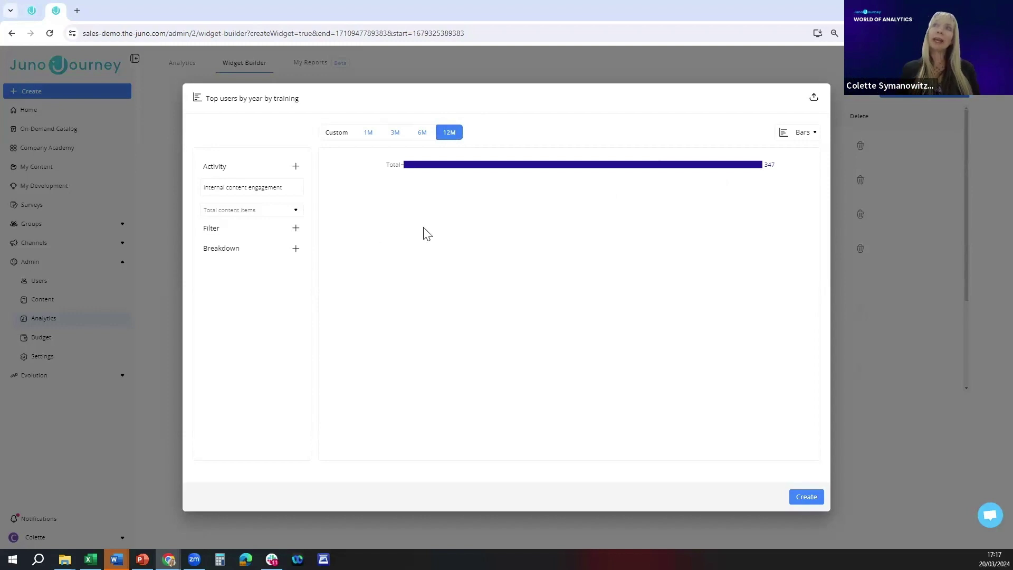
mouse_move(490, 171)
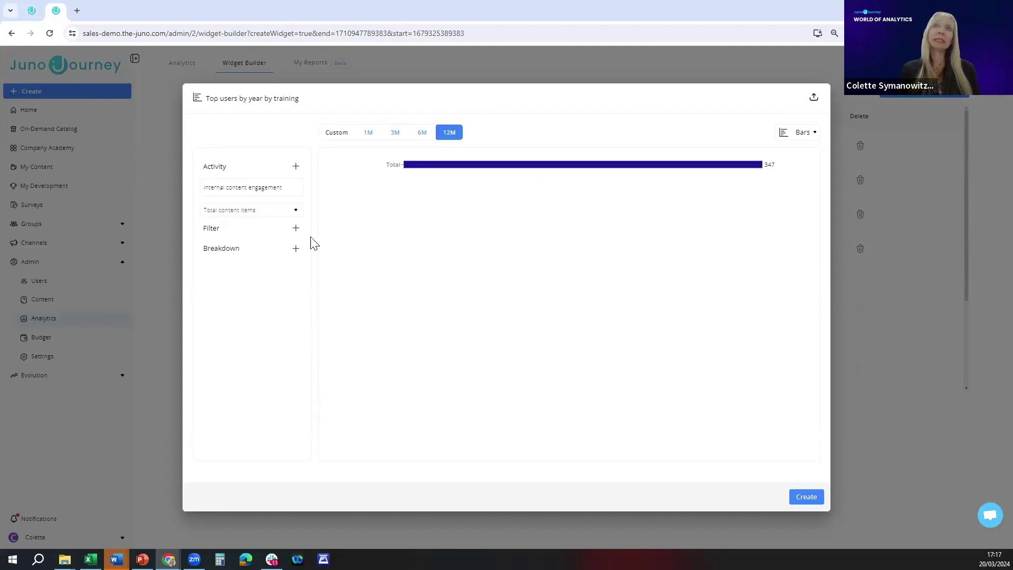
click(295, 249)
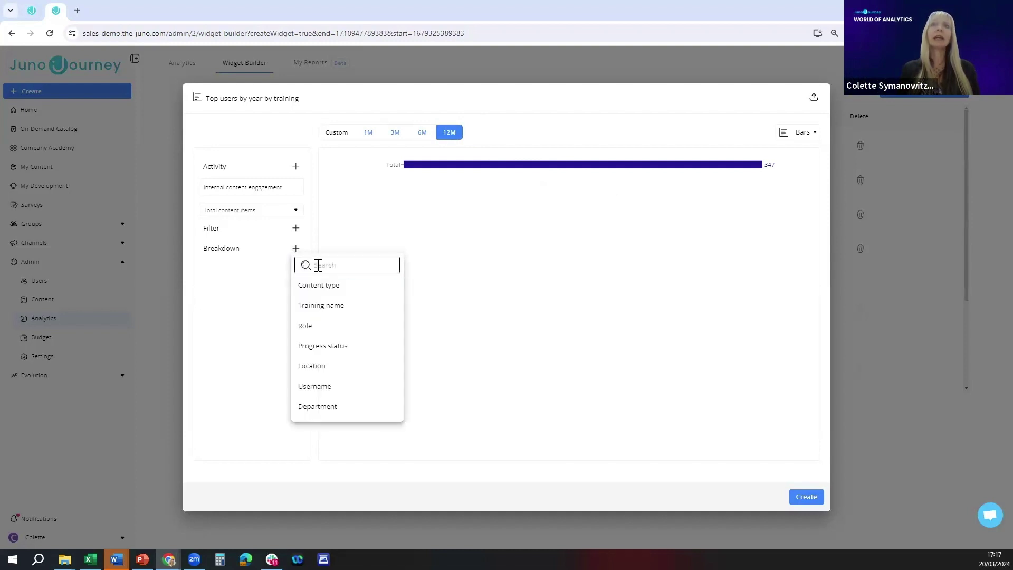
Add a Department breakdown, showing Sales at 102 and Marketing at 69.
click(319, 408)
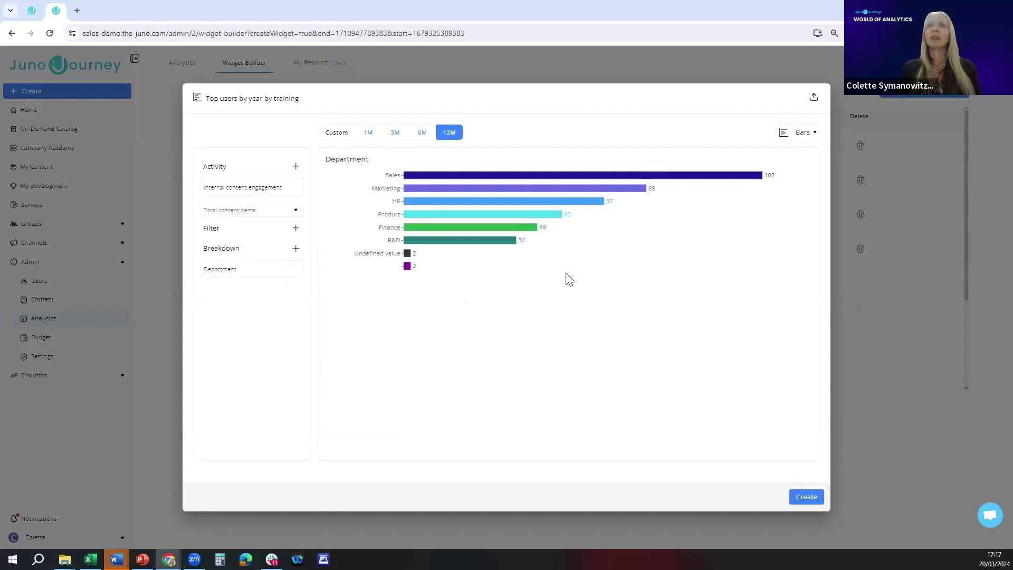
click(802, 134)
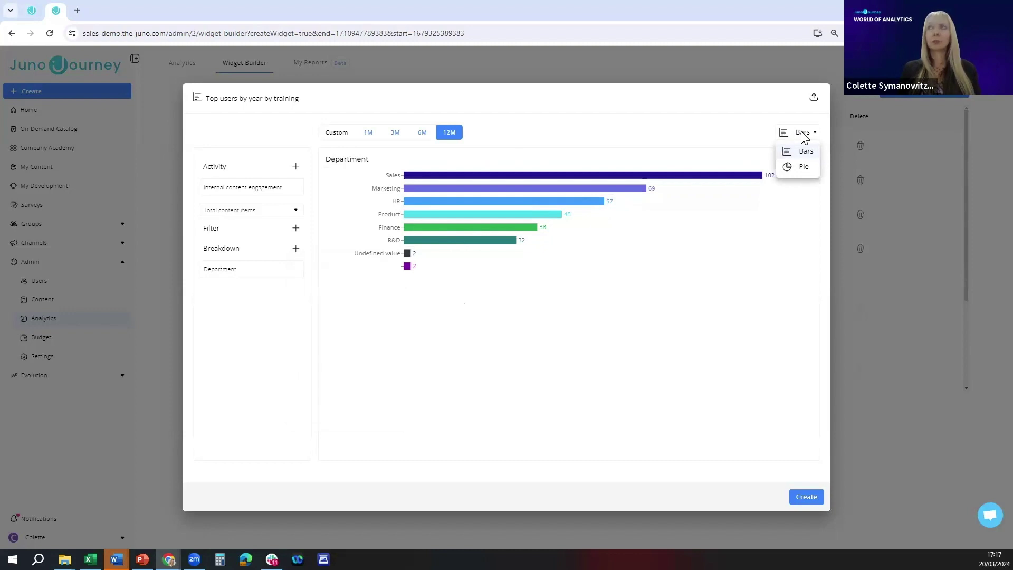
Change the chart type from Bars to Pie, with Sales the largest slice at 102.
click(797, 168)
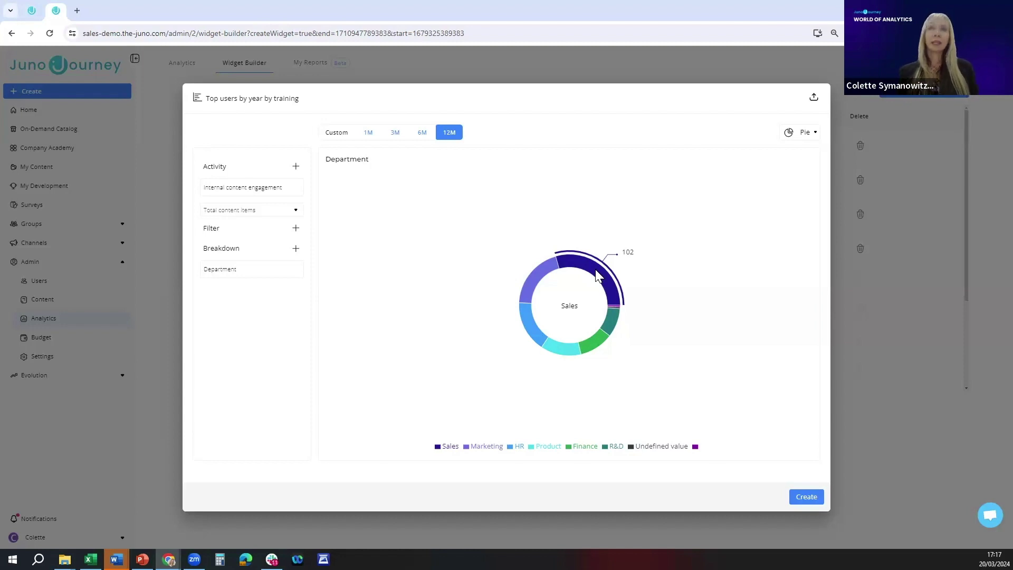
Export the pie chart data to XLSX and save the widget as 'Top users by year by training v2'.
click(814, 103)
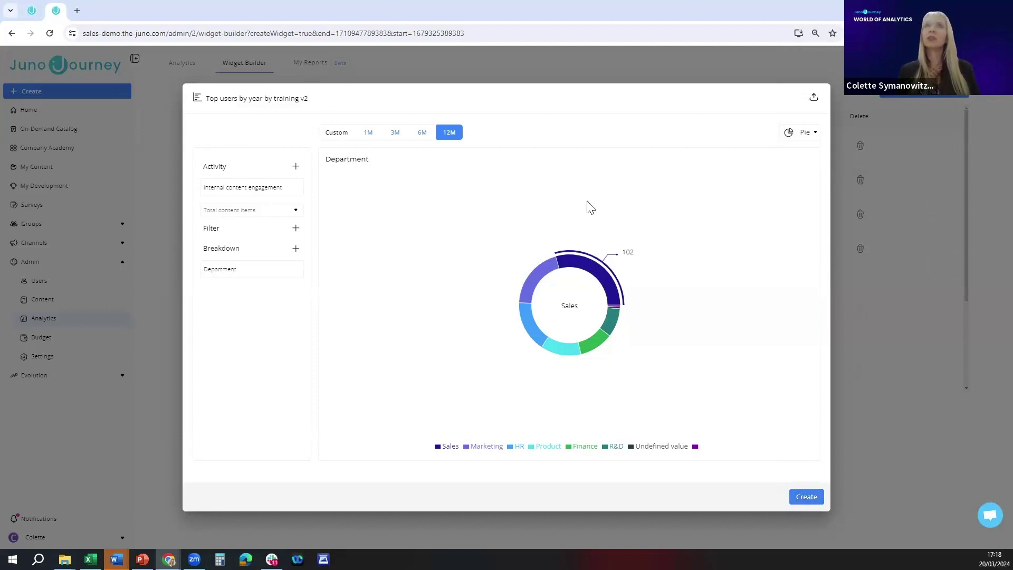
click(808, 497)
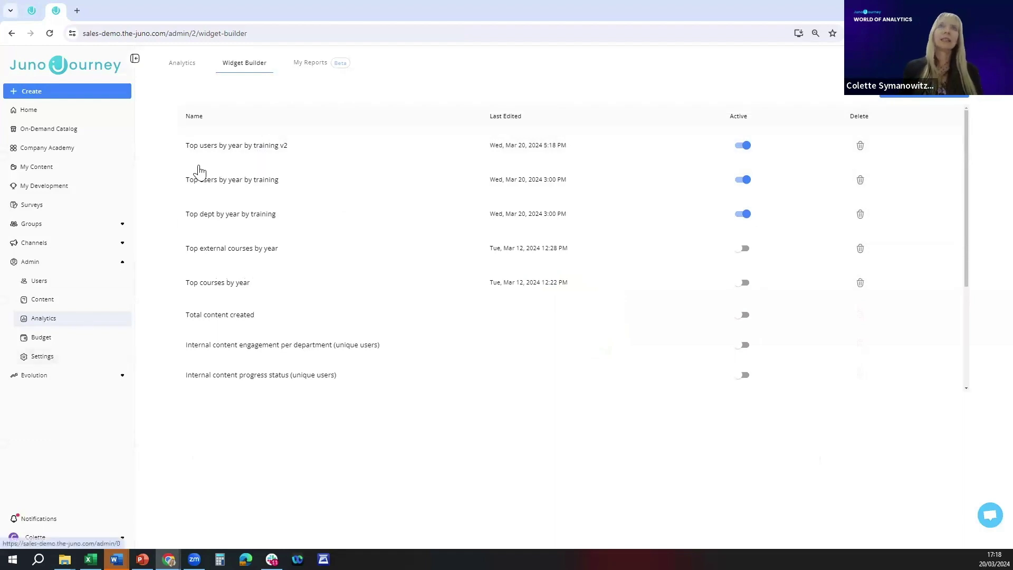
Set the Top users by year by training v2 widget to 12M, then start deleting the old widget.
click(265, 164)
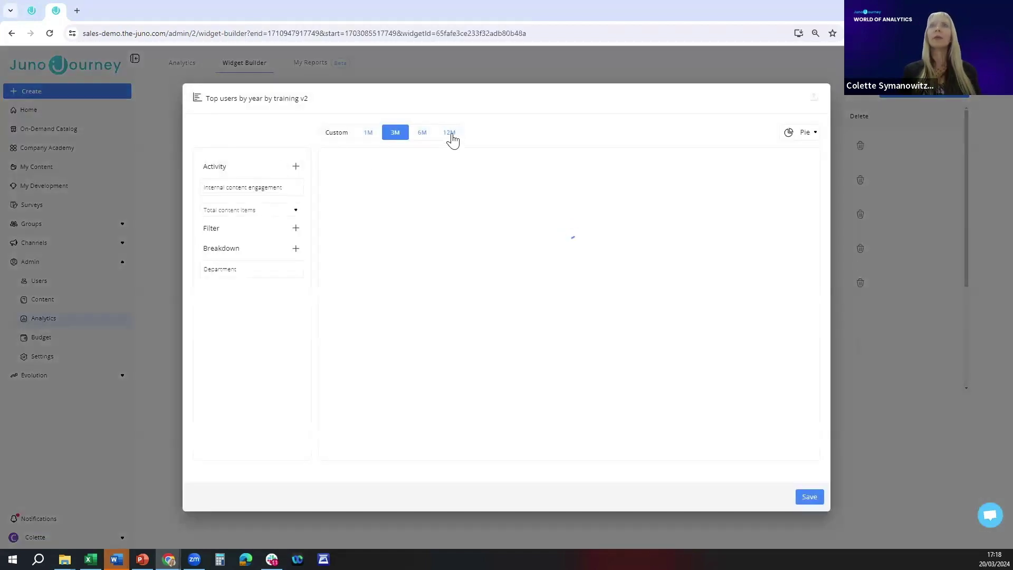
click(449, 133)
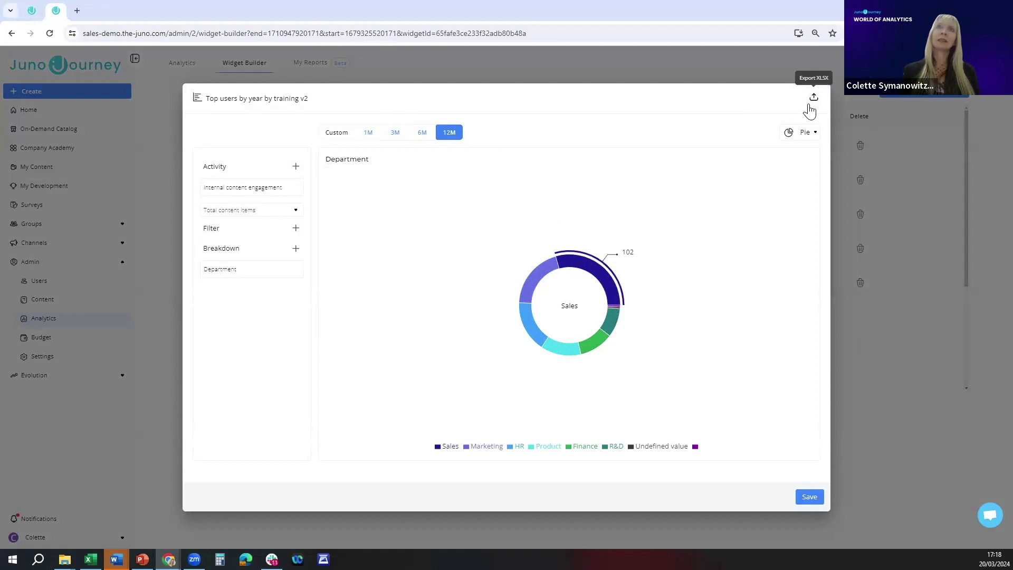
click(923, 160)
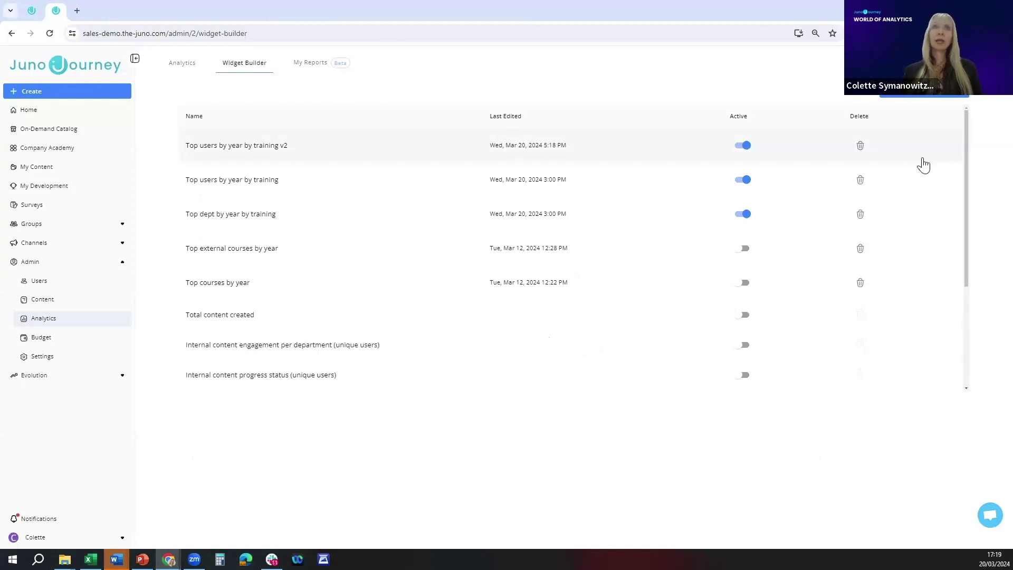
click(861, 181)
Delete the old Top users widget and retitle the v2 widget 'Top dept by year by training v2'.
click(606, 334)
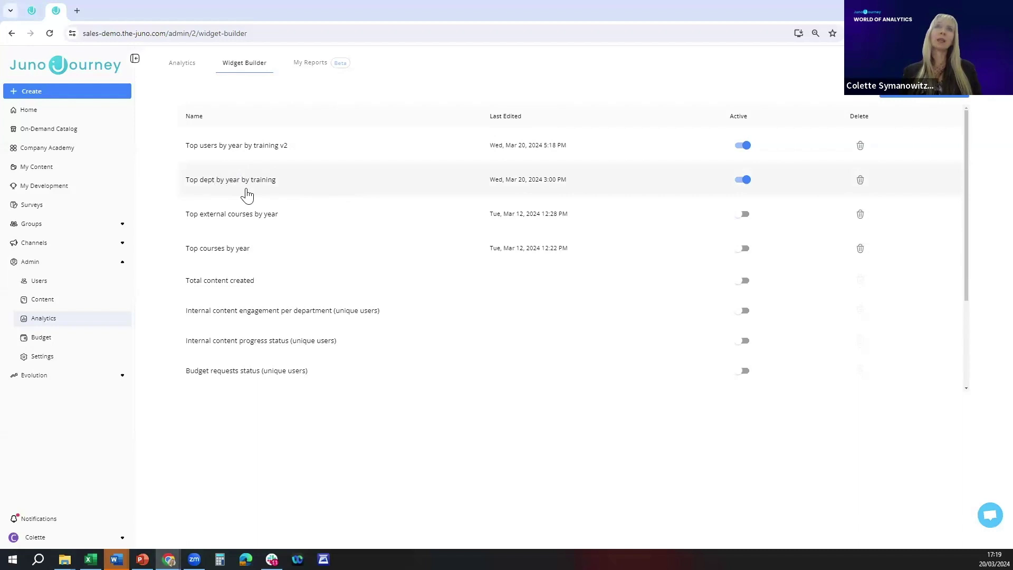
click(237, 157)
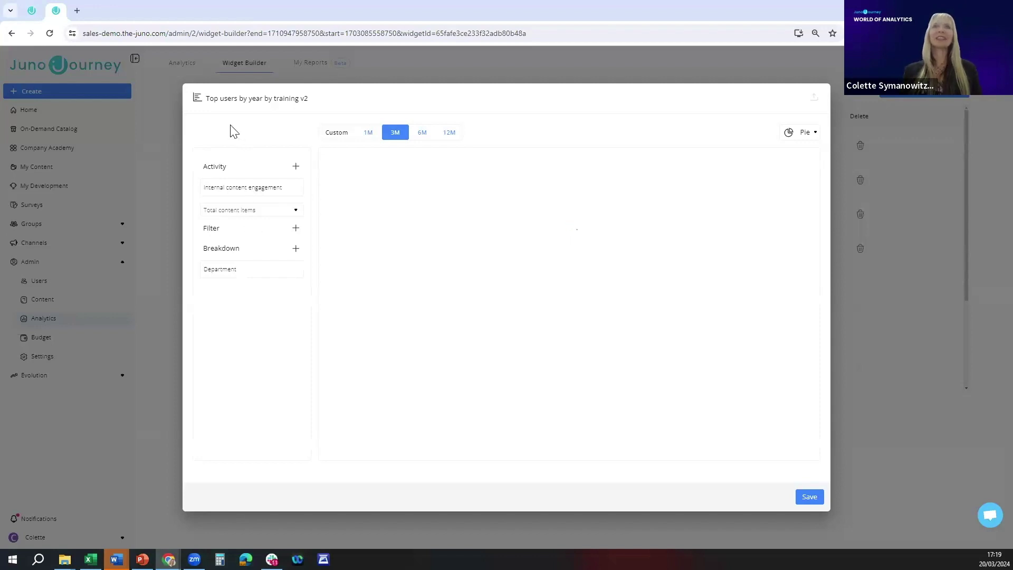
double_click(223, 100)
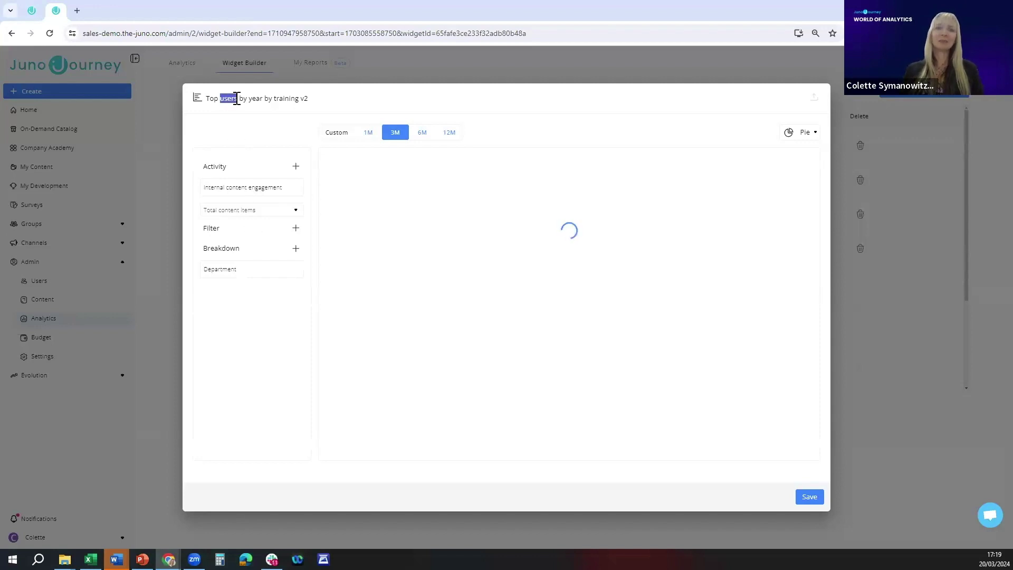
text(dept)
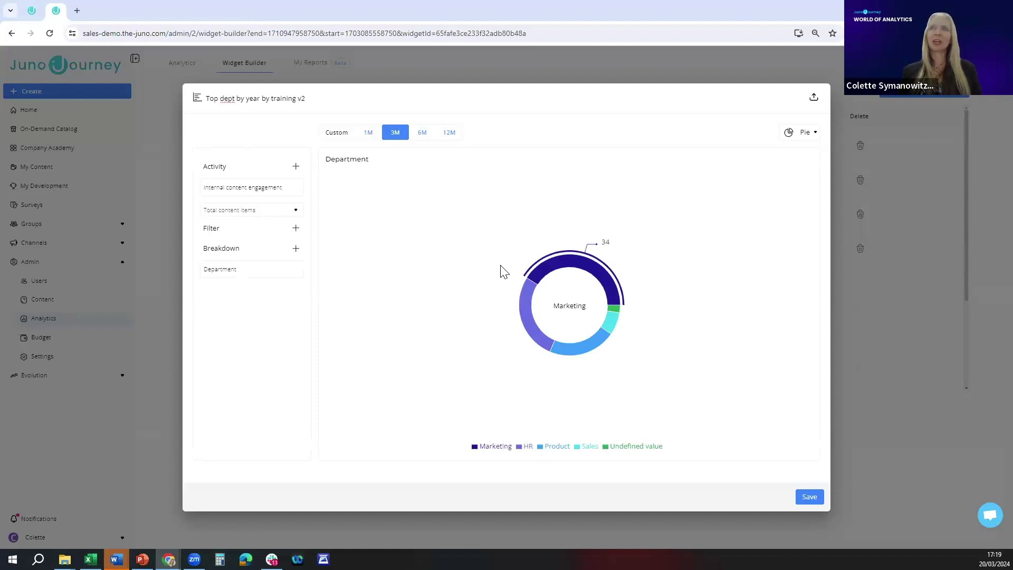
click(808, 500)
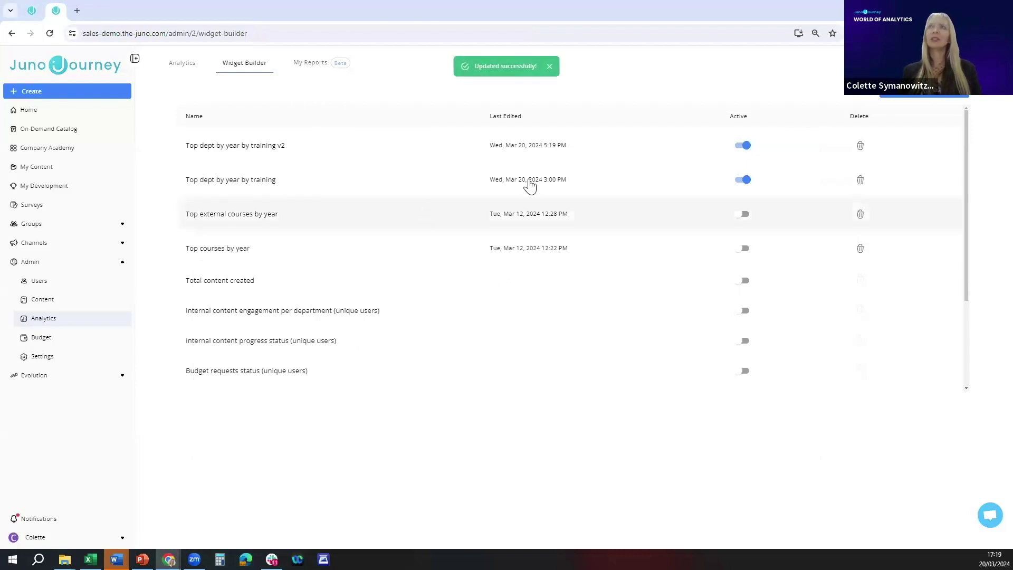
click(905, 98)
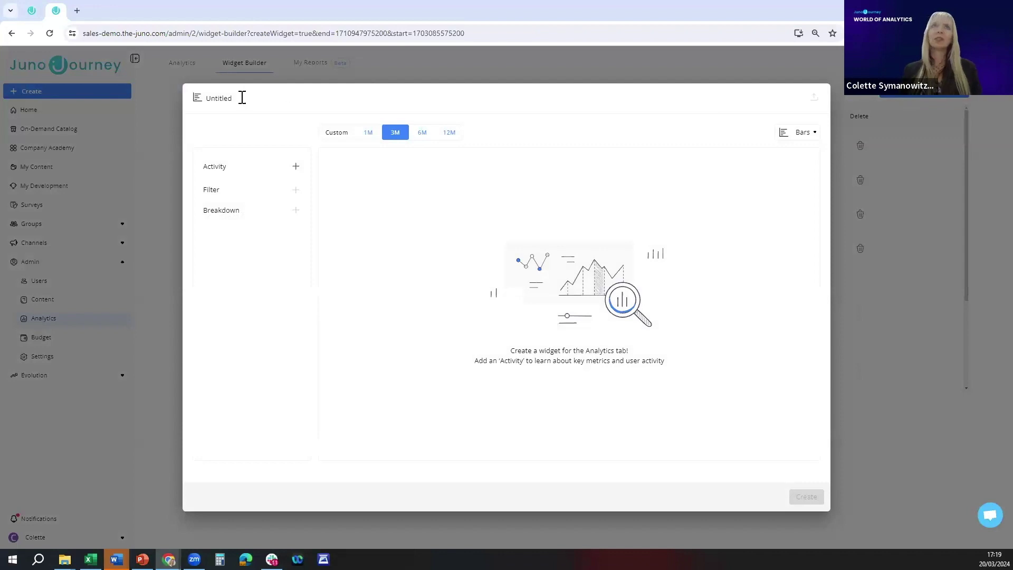
Title the new widget 'Top users by year by training v2' with a 12M time range.
double_click(242, 98)
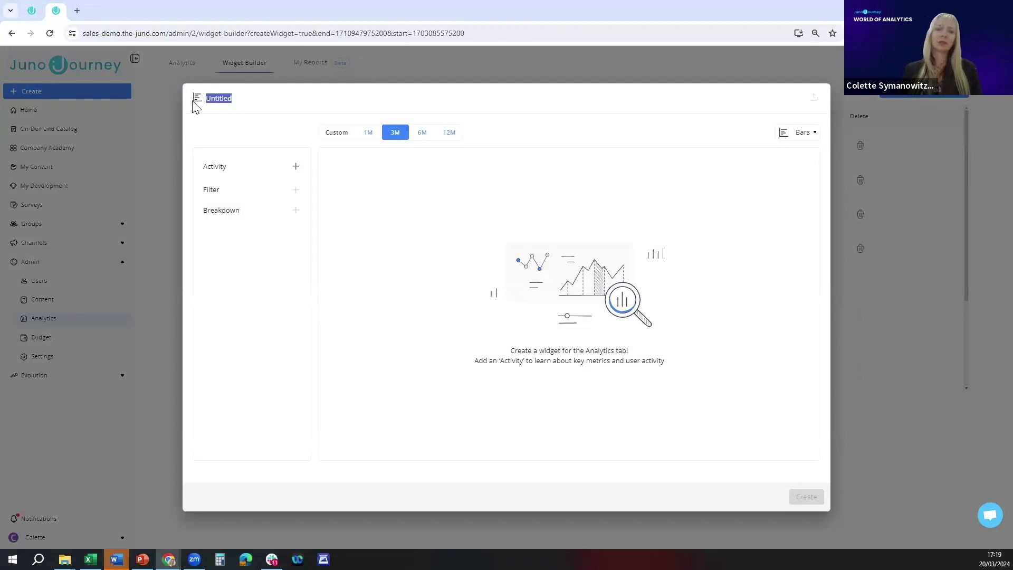
text(Top users by year by training)
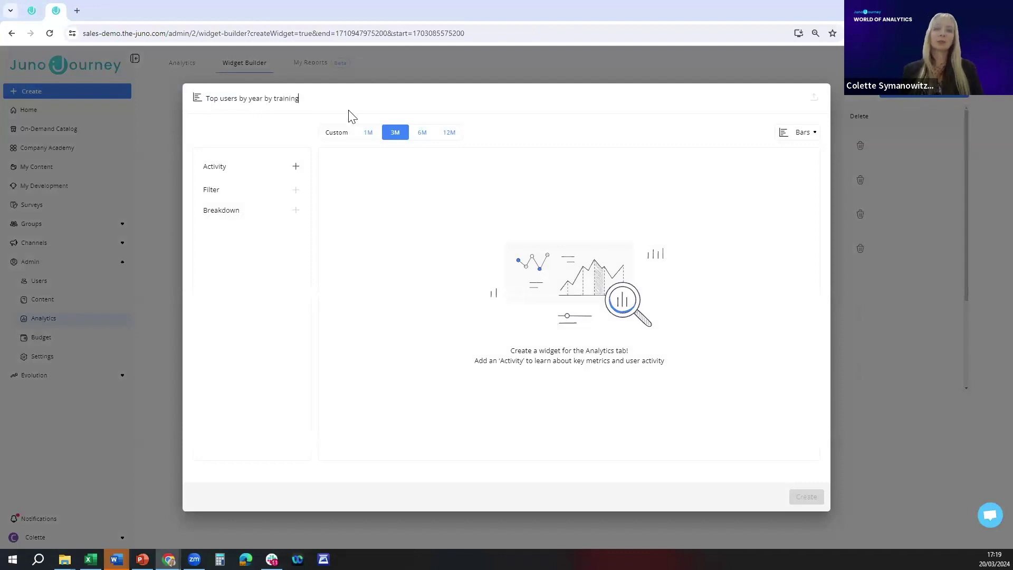
text(v2)
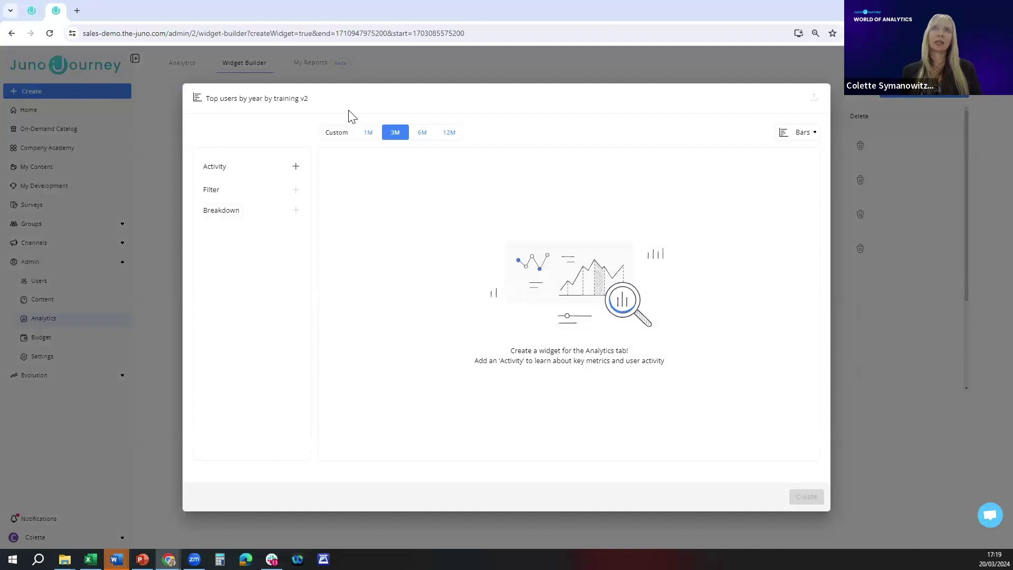
click(449, 139)
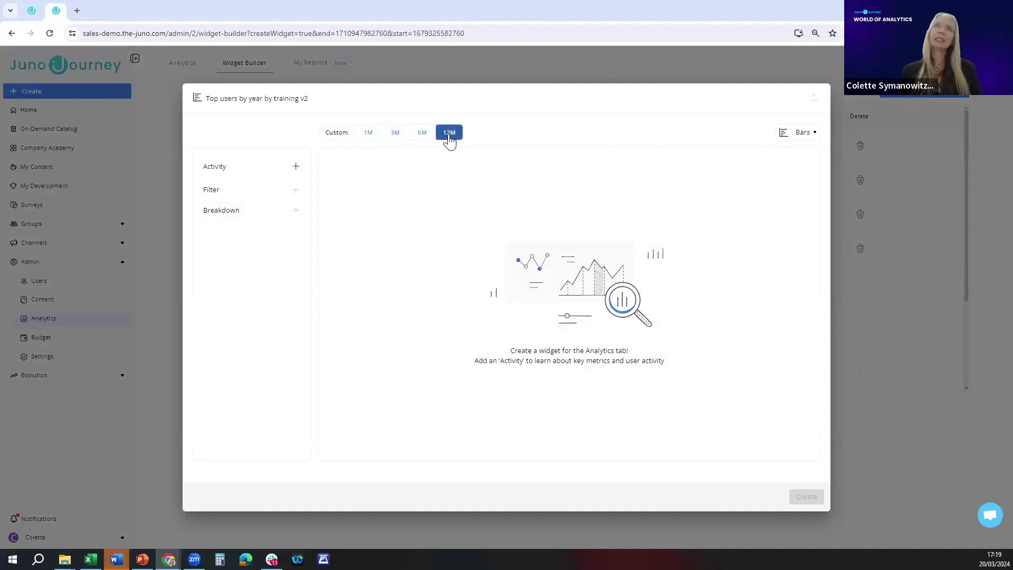
Add Internal content engagement as the widget's activity.
click(296, 167)
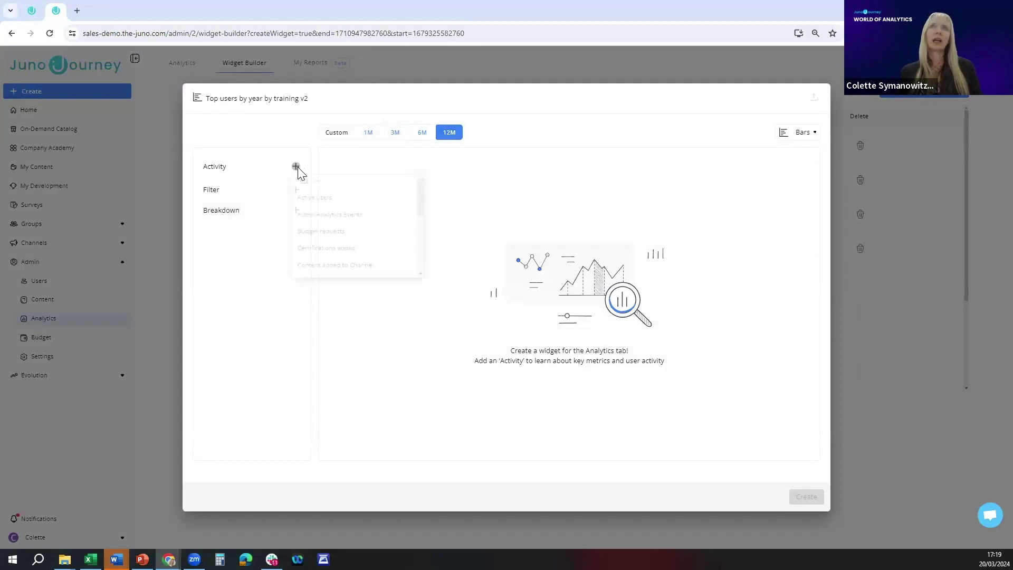
click(336, 183)
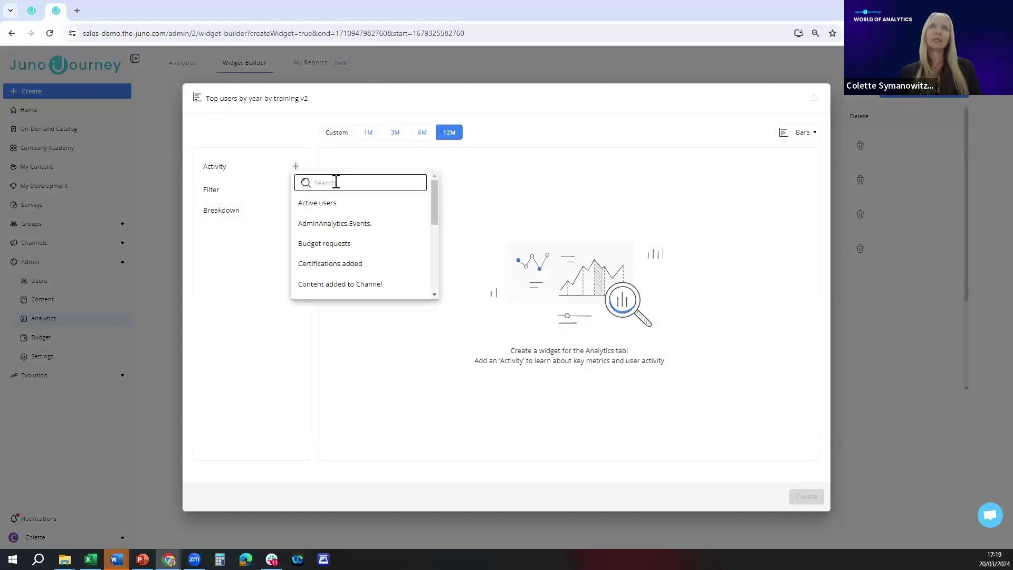
text(inter)
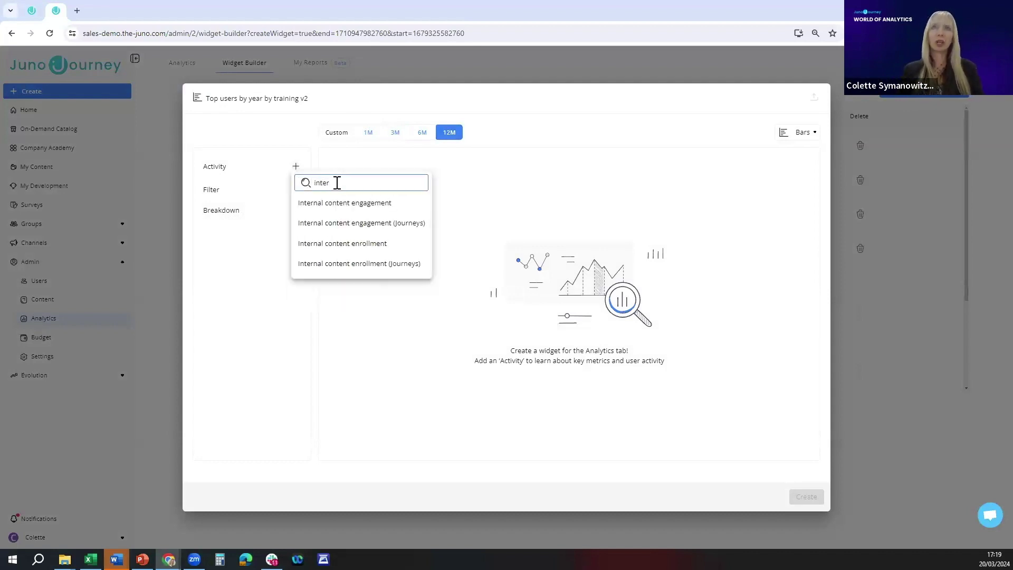
click(363, 208)
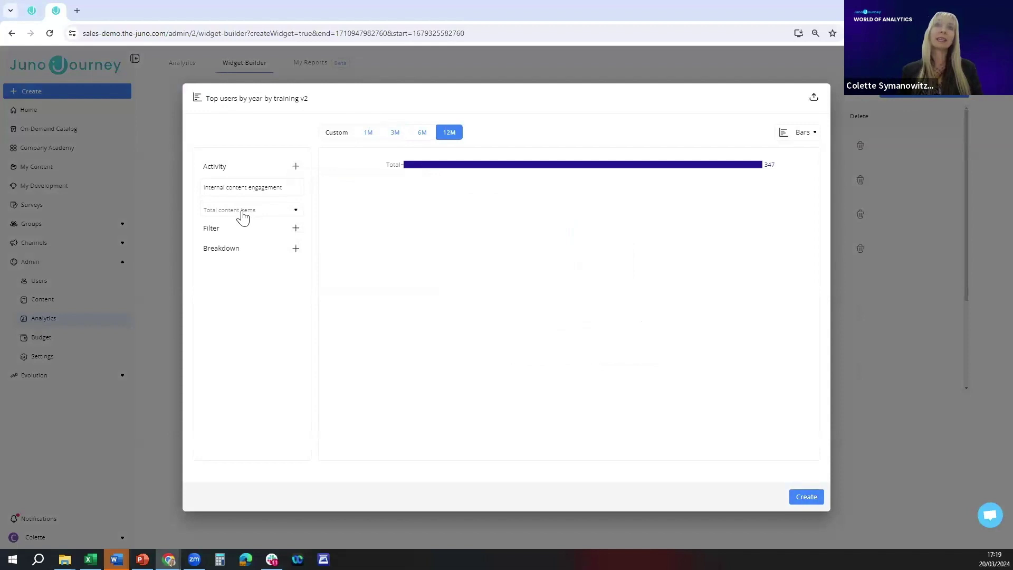
Break the Internal content engagement down by Username and create the widget.
click(295, 249)
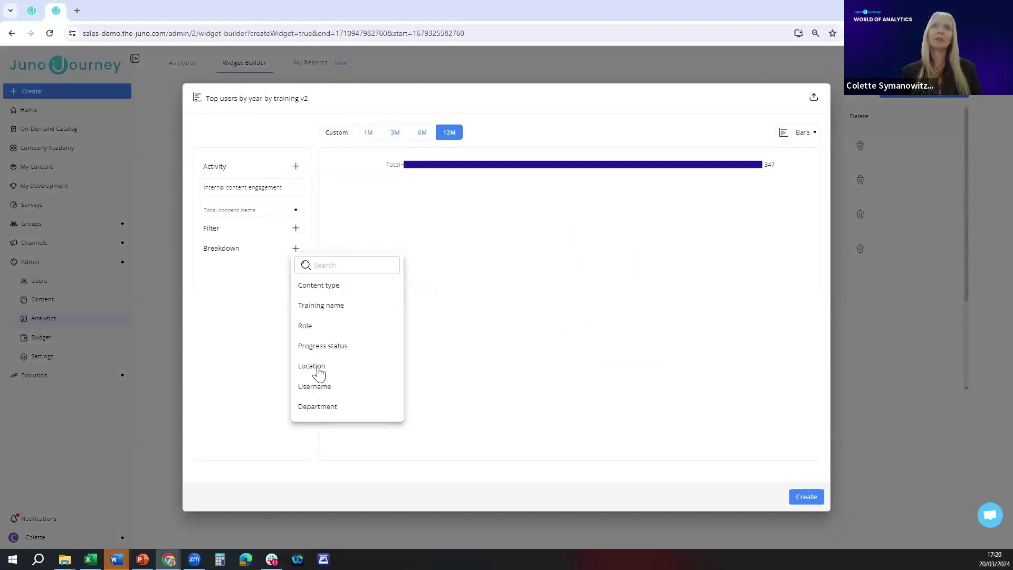
click(319, 387)
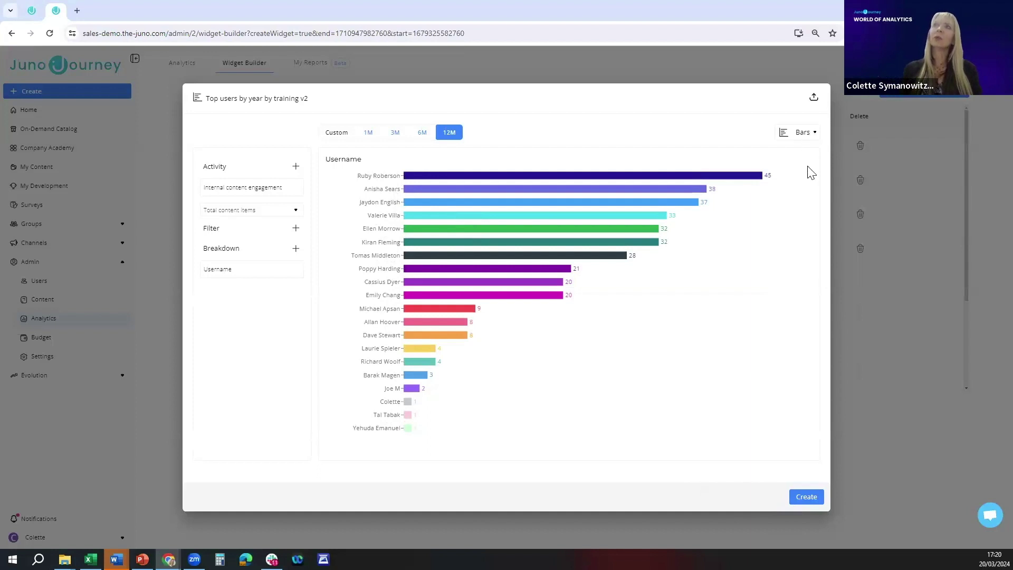
click(813, 497)
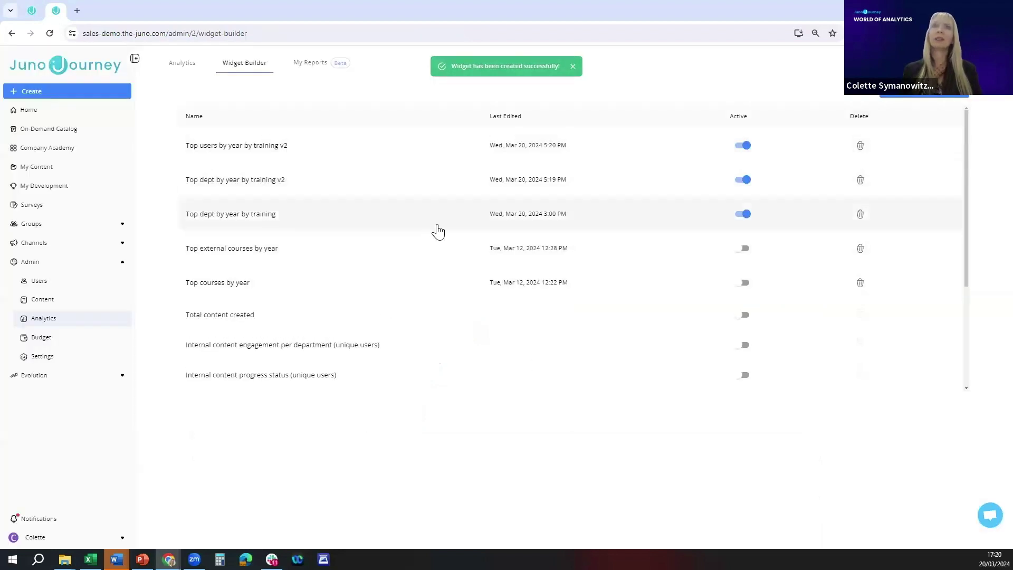
Delete the old Top dept by year by training widget and return to Analytics.
click(860, 217)
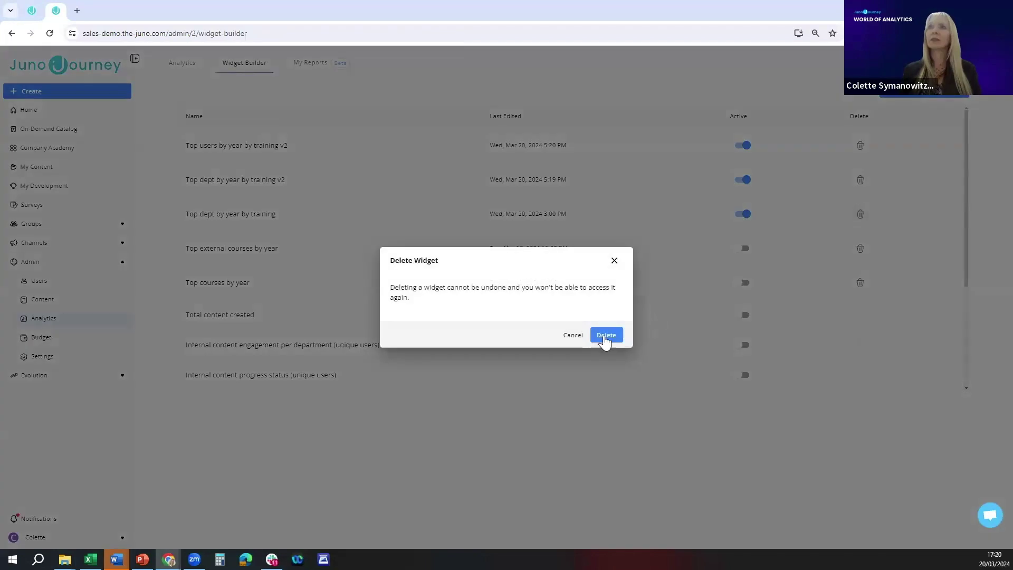
click(605, 337)
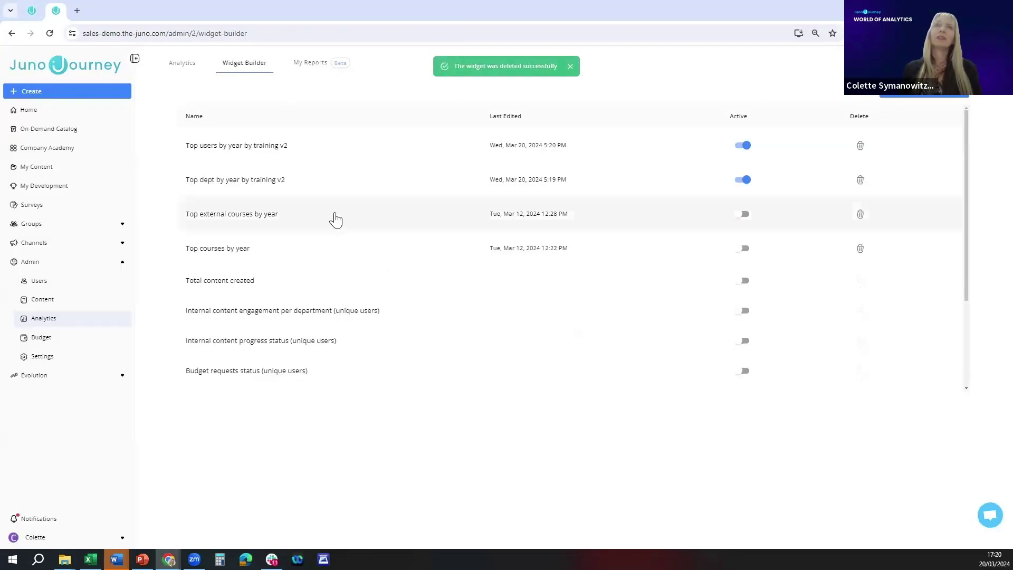
click(182, 64)
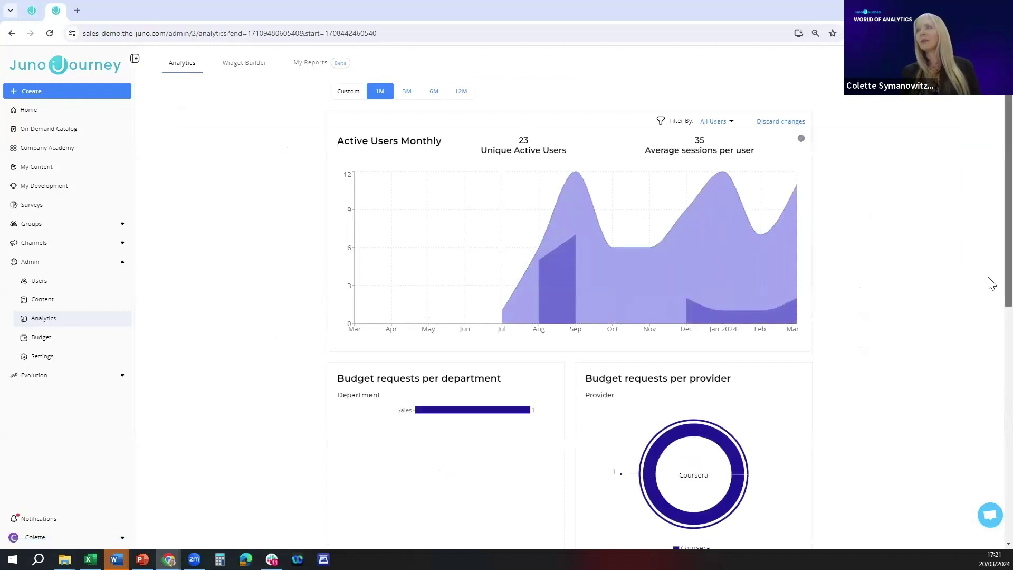
Set the Analytics dashboard to 12M and scroll down to the two v2 widgets.
scroll(990, 285, down, 9)
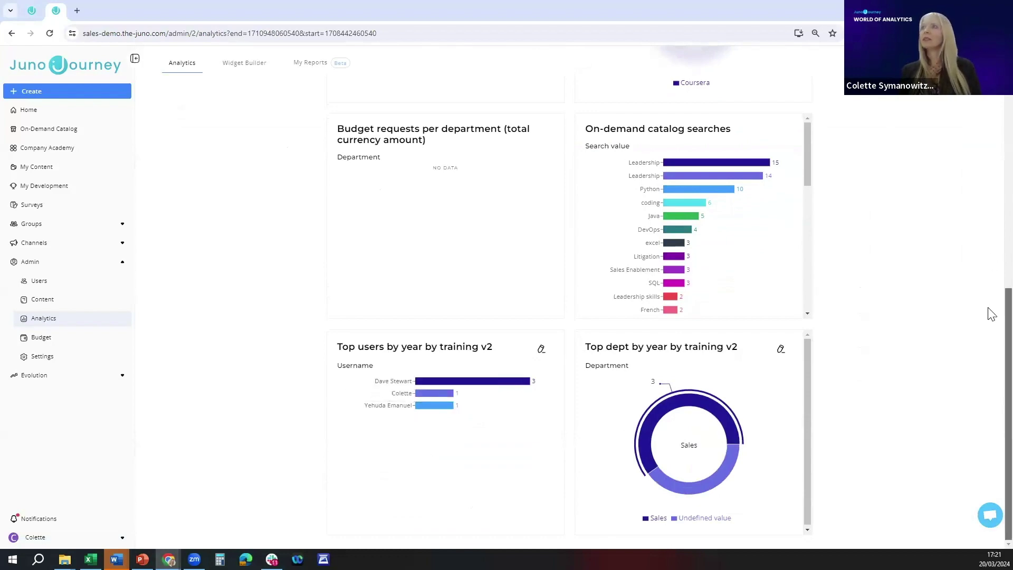
scroll(988, 315, up, 10)
click(461, 92)
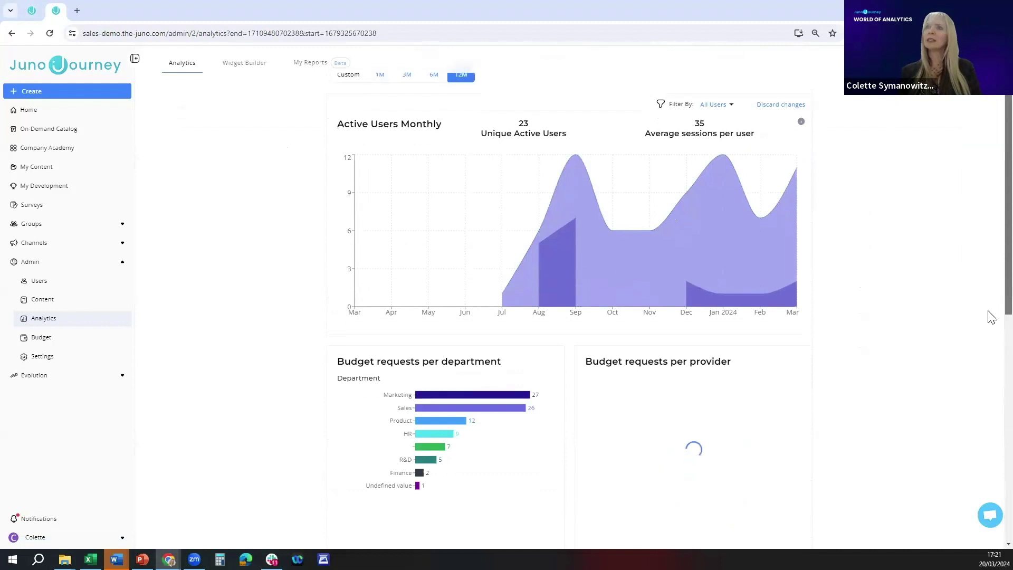
scroll(989, 316, down, 5)
scroll(991, 471, down, 2)
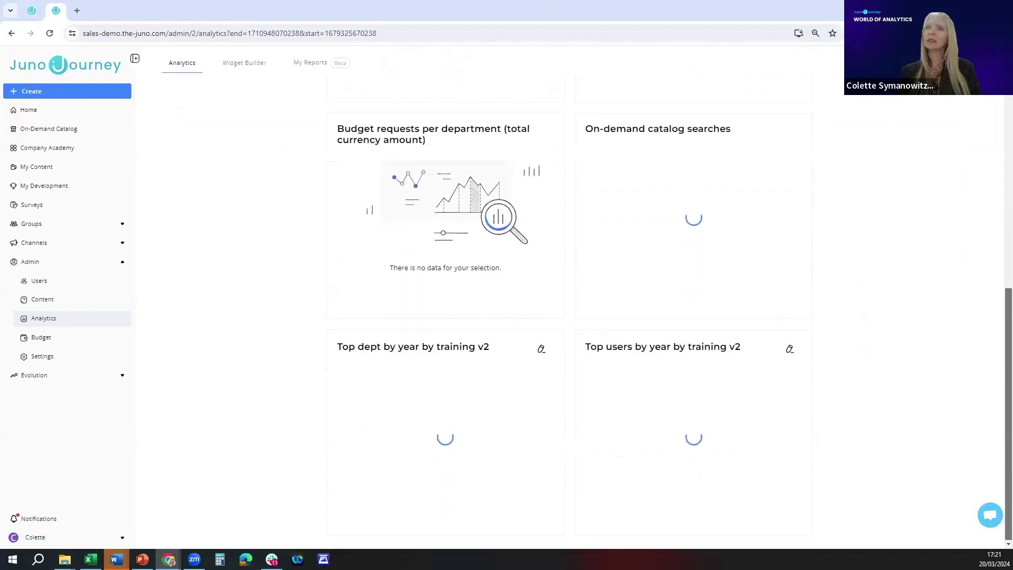